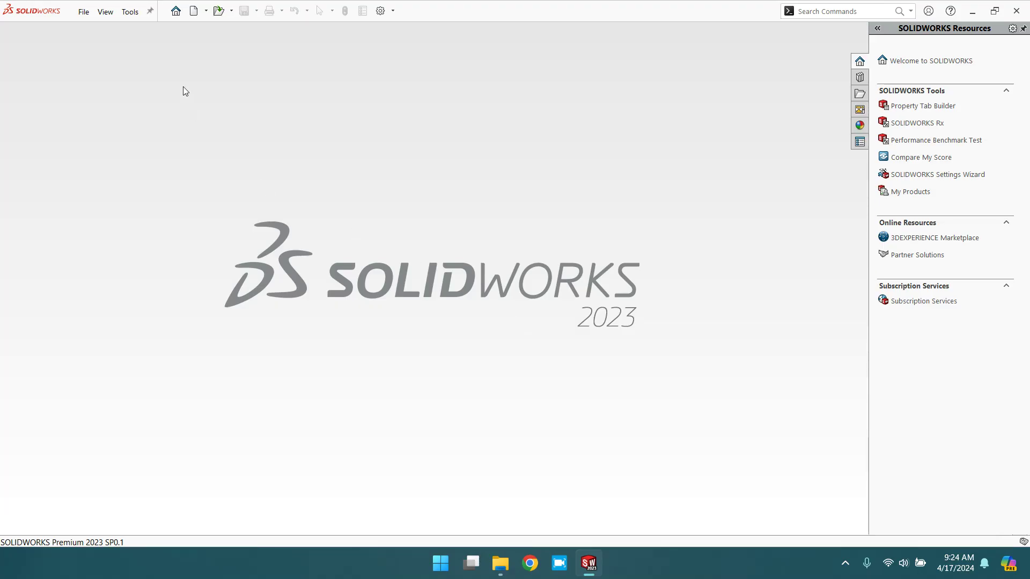
Step: Create a new assembly and open Base right.SLDPRT from the oldham coupling folder as its first component
{"action": "left_click", "coordinate": [83, 12]}
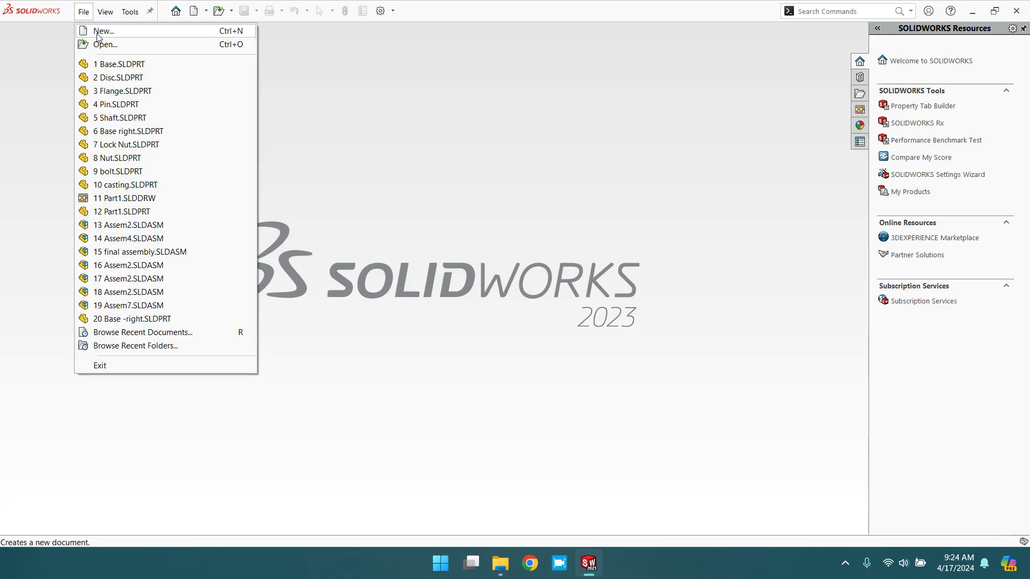
{"action": "left_click", "coordinate": [99, 32]}
{"action": "left_click", "coordinate": [435, 420]}
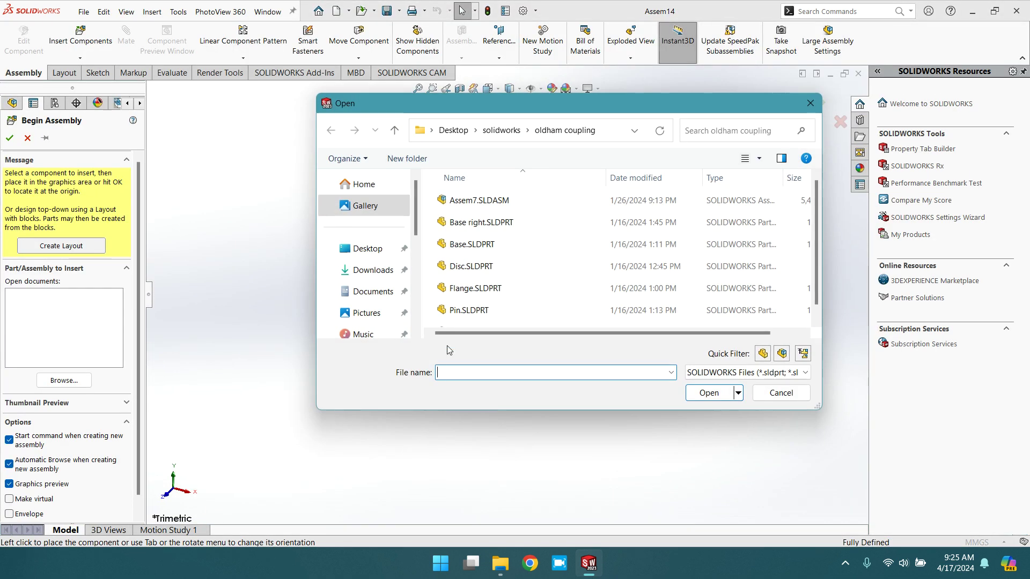
{"action": "left_click", "coordinate": [475, 230]}
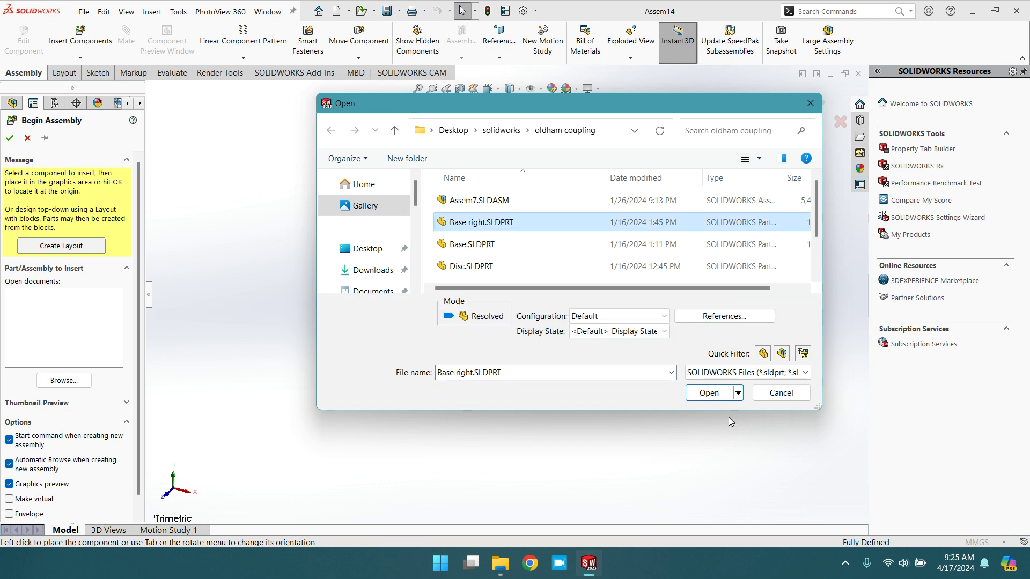
{"action": "left_click", "coordinate": [709, 392]}
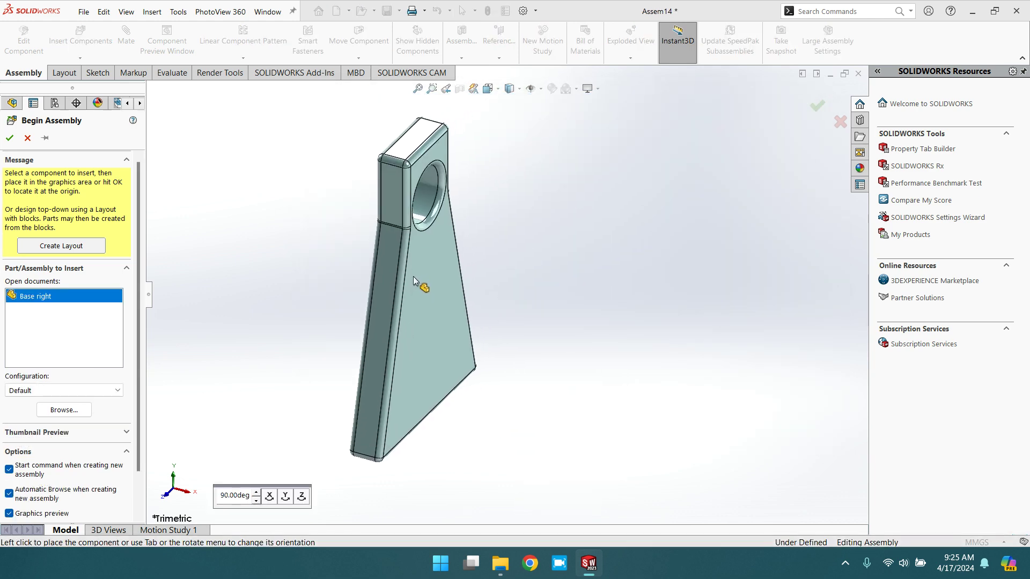
Step: Place Base right in the assembly, then insert Pin.SLDPRT beside the bracket
{"action": "left_click", "coordinate": [413, 276]}
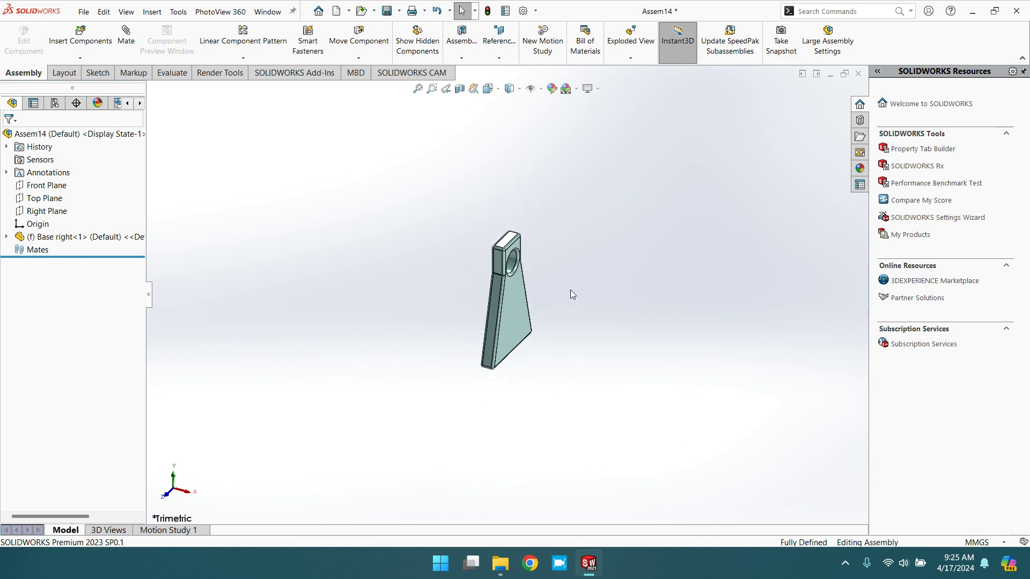
{"action": "left_click", "coordinate": [80, 35]}
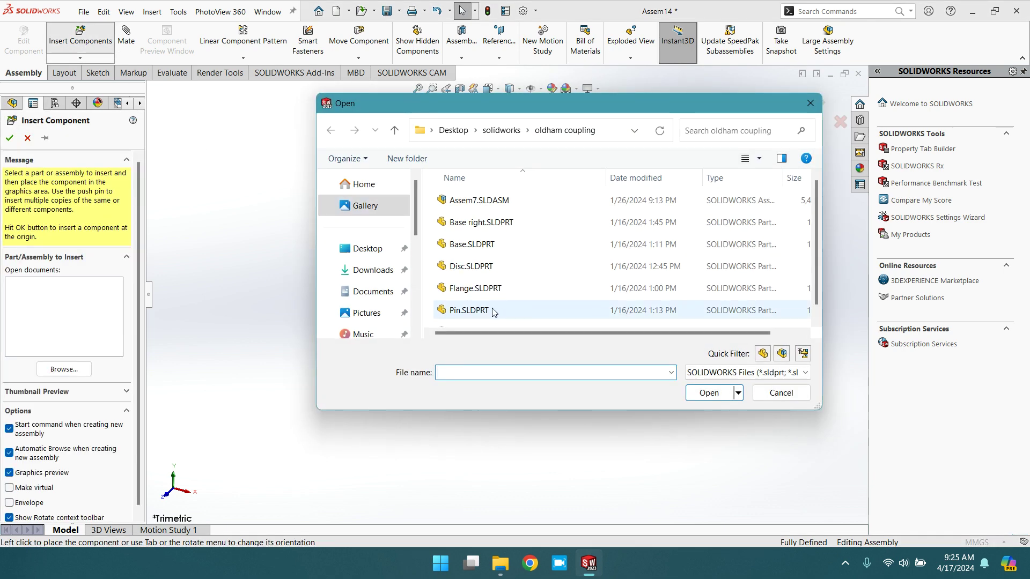
{"action": "left_click", "coordinate": [468, 311]}
{"action": "left_click", "coordinate": [707, 395]}
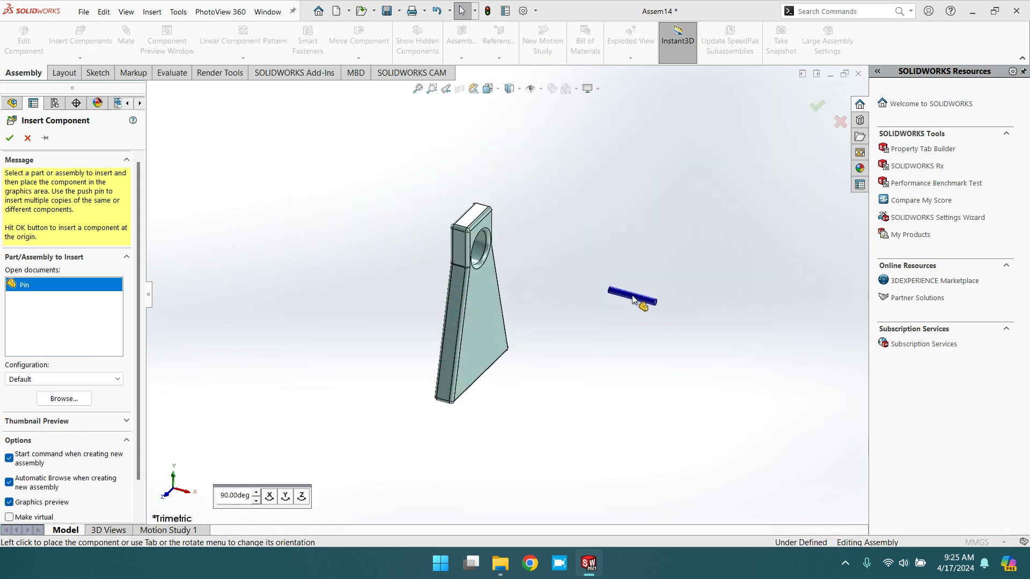
{"action": "left_click", "coordinate": [570, 273]}
Step: Apply the Plain White scene as the background
{"action": "scroll", "coordinate": [553, 274], "scroll_direction": "down", "scroll_amount": 3}
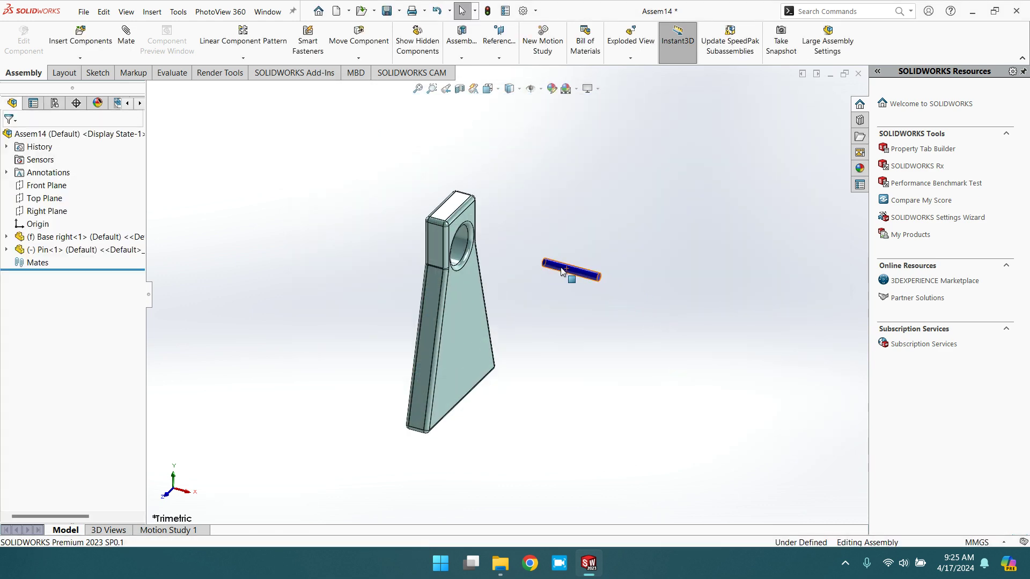
{"action": "left_click", "coordinate": [577, 91]}
{"action": "left_click", "coordinate": [597, 115]}
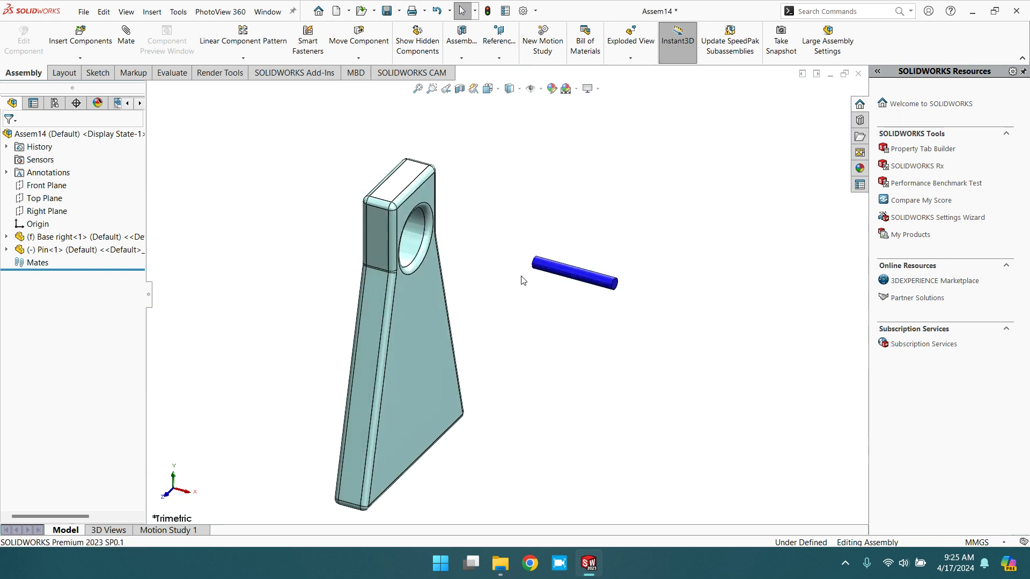
Step: Drag the pin up next to the bracket's hole and orbit to view it from another angle
{"action": "scroll", "coordinate": [496, 289], "scroll_direction": "up", "scroll_amount": 2}
{"action": "scroll", "coordinate": [495, 290], "scroll_direction": "down", "scroll_amount": 4}
{"action": "left_click_drag", "start_coordinate": [618, 290], "coordinate": [527, 256]}
{"action": "middle_click_drag", "start_coordinate": [622, 282], "coordinate": [604, 285]}
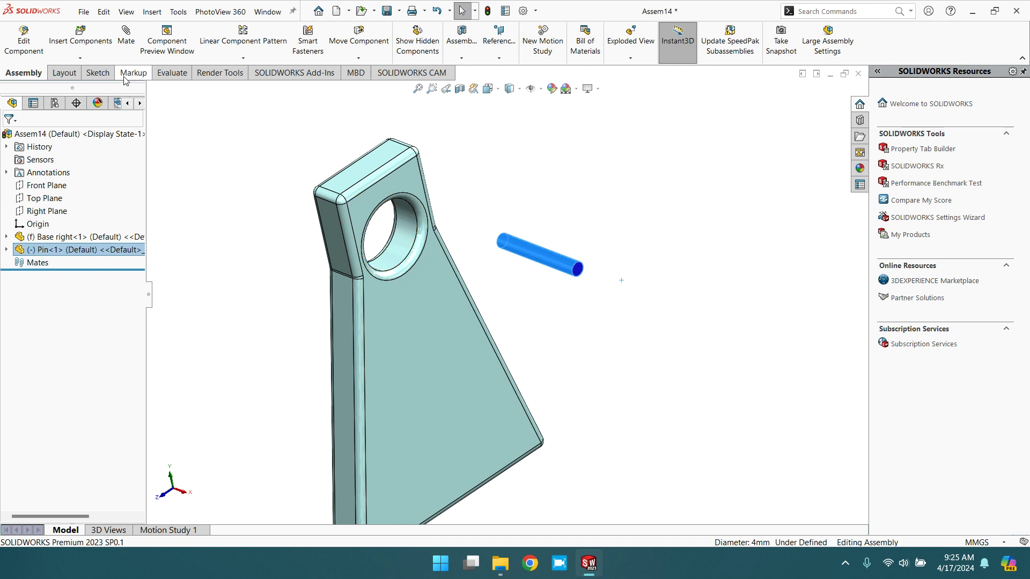
Step: Add a Perpendicular mate between the bracket's flat face and the pin's end face
{"action": "left_click", "coordinate": [125, 42]}
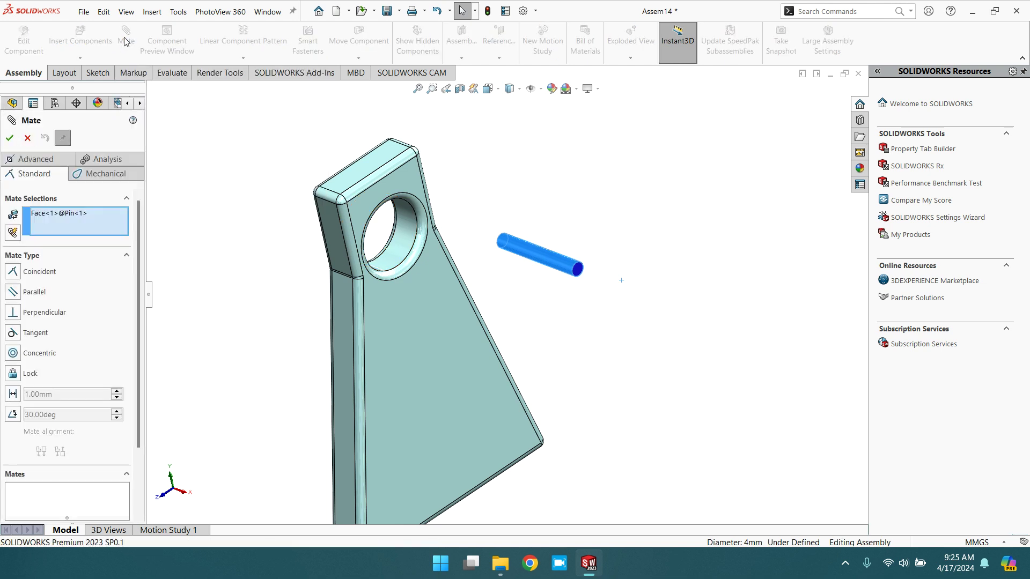
{"action": "left_click", "coordinate": [25, 316]}
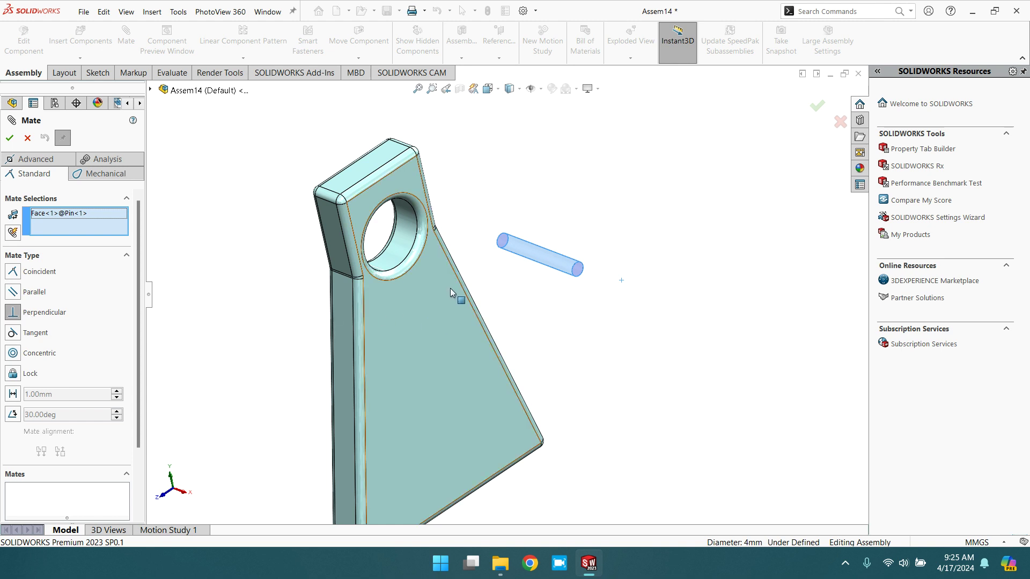
{"action": "right_click", "coordinate": [36, 224]}
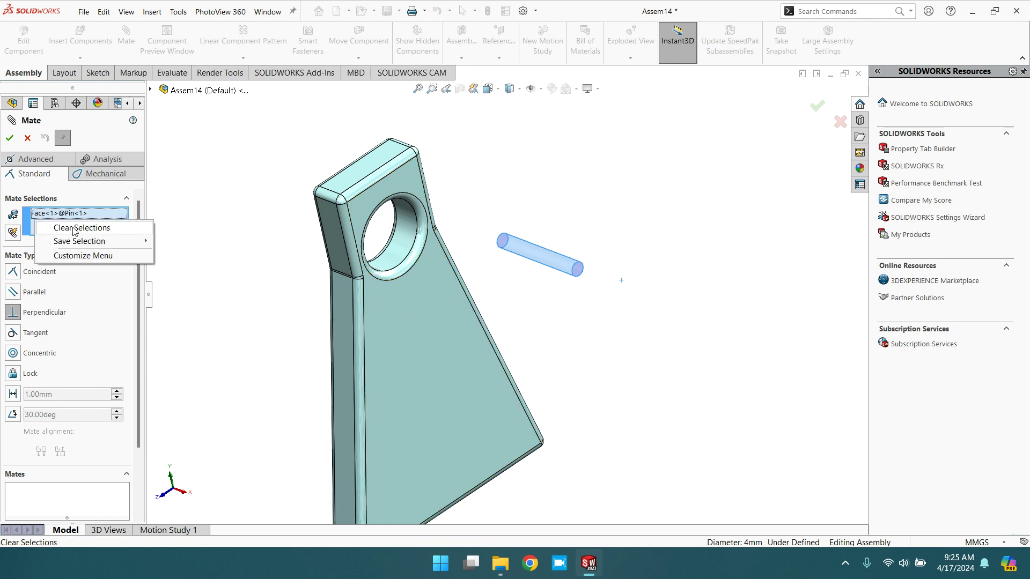
{"action": "left_click", "coordinate": [75, 229]}
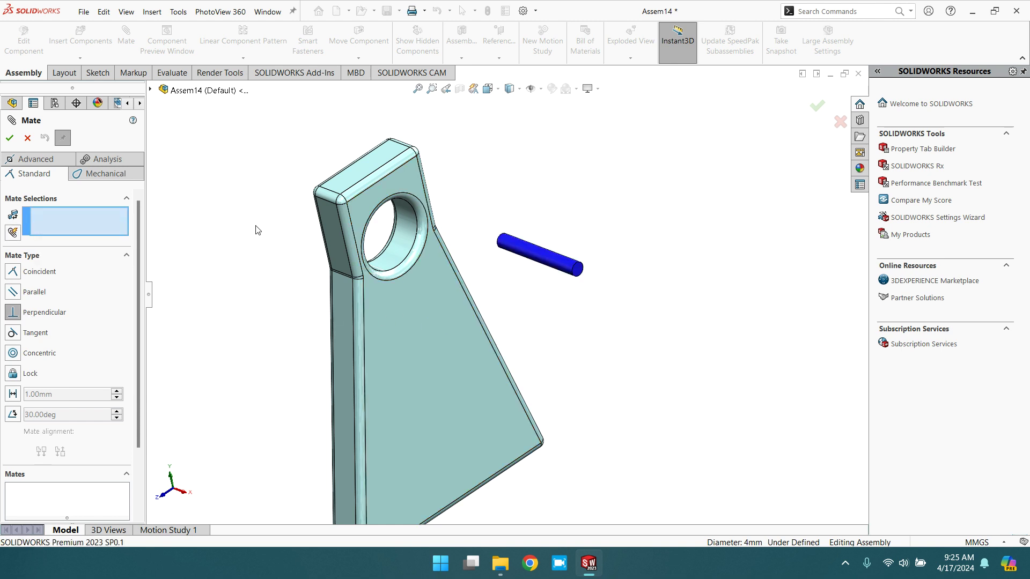
{"action": "left_click", "coordinate": [410, 350]}
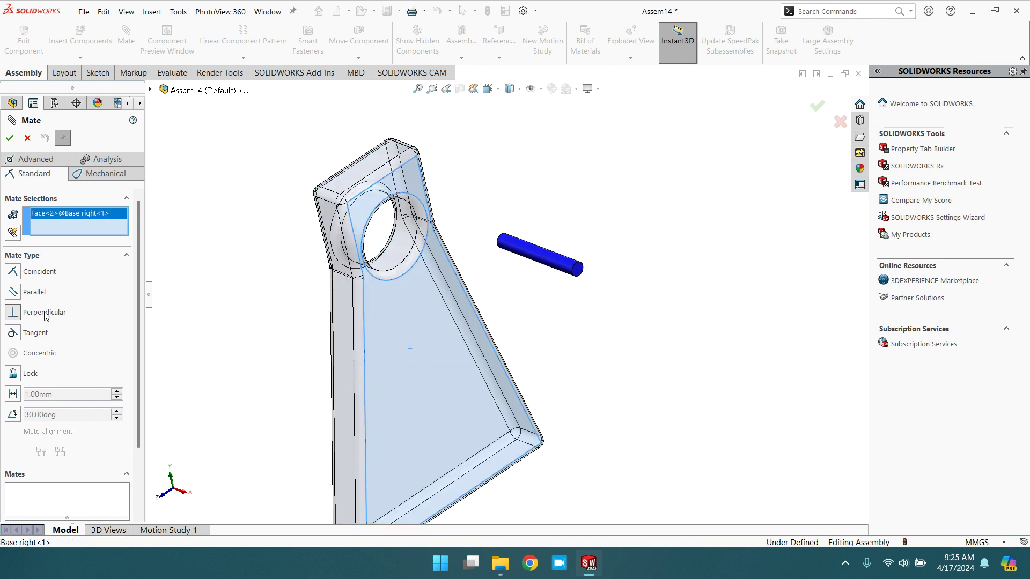
{"action": "scroll", "coordinate": [605, 270], "scroll_direction": "down", "scroll_amount": 2}
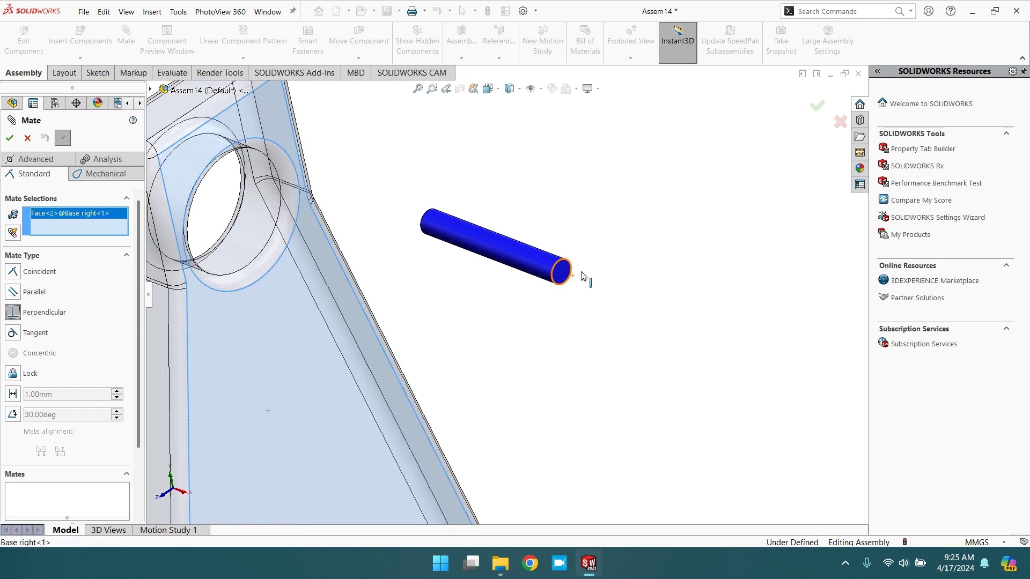
{"action": "left_click", "coordinate": [565, 280]}
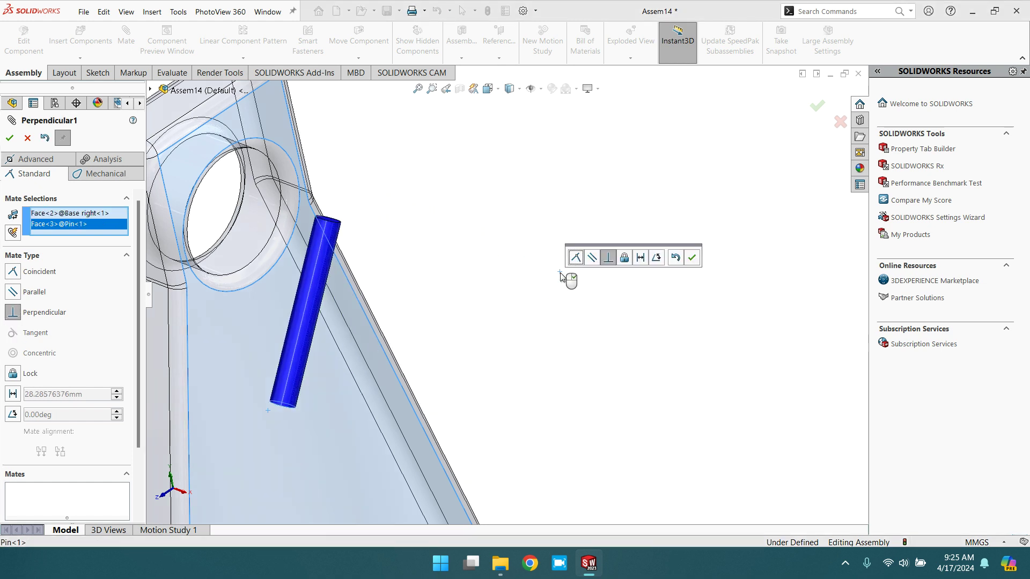
{"action": "left_click", "coordinate": [692, 258]}
{"action": "scroll", "coordinate": [455, 297], "scroll_direction": "up", "scroll_amount": 5}
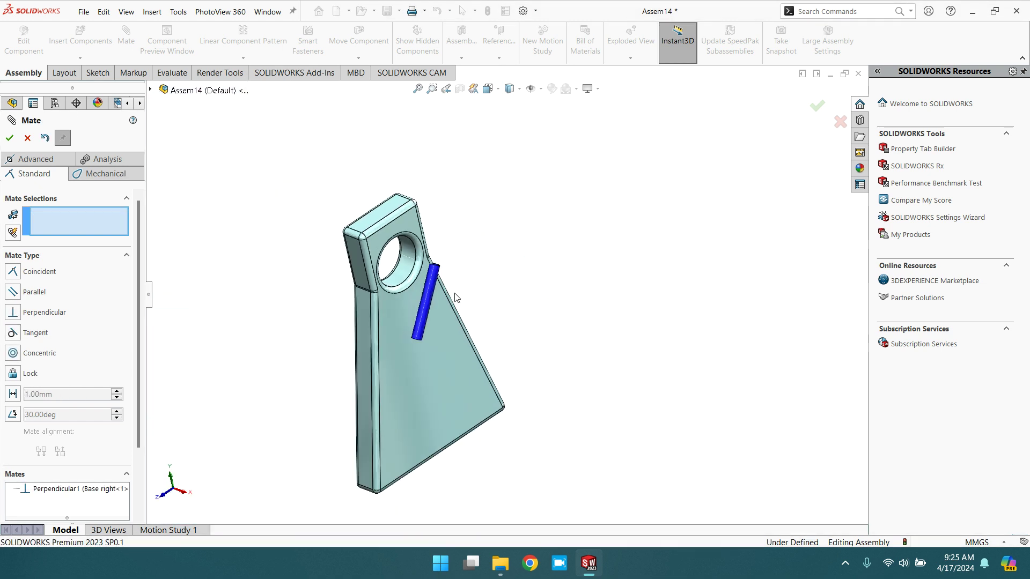
Step: Drag the pin away from the plate, select its end face and the plate face, then close the mate tool
{"action": "scroll", "coordinate": [436, 337], "scroll_direction": "down", "scroll_amount": 4}
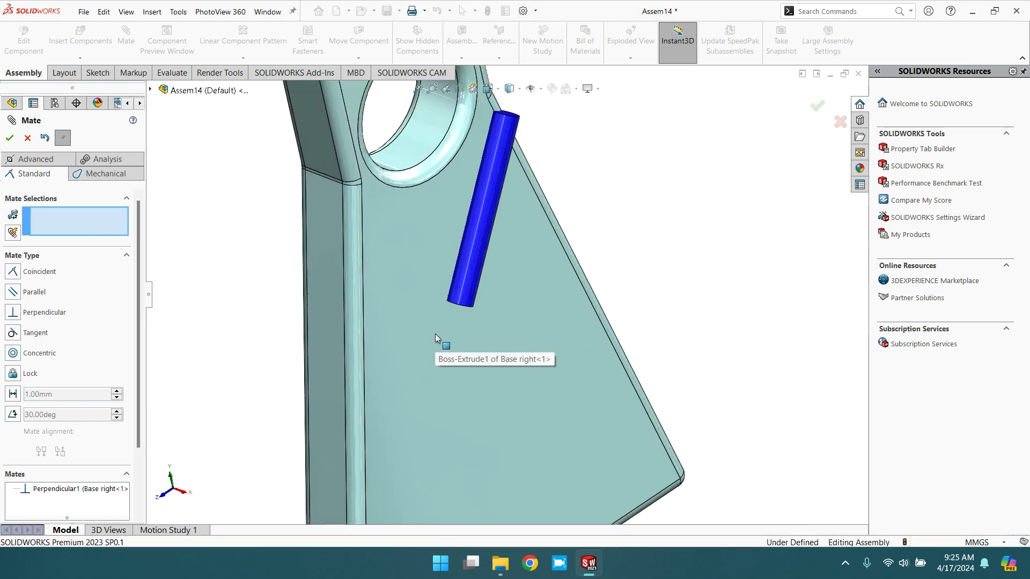
{"action": "middle_click_drag", "start_coordinate": [467, 318], "coordinate": [481, 282]}
{"action": "left_click_drag", "start_coordinate": [481, 282], "coordinate": [602, 271]}
{"action": "left_click", "coordinate": [601, 275]}
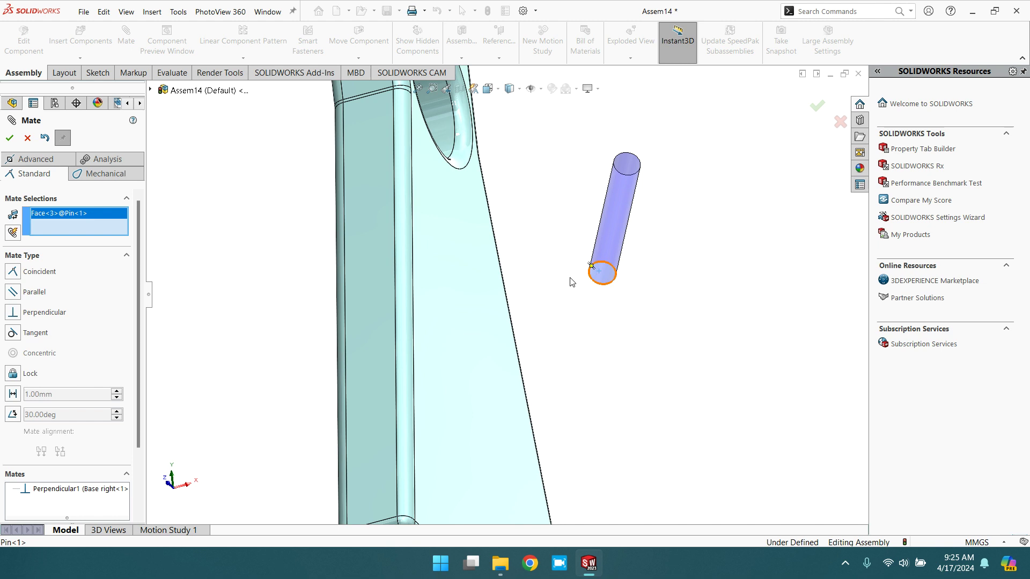
{"action": "left_click", "coordinate": [454, 285]}
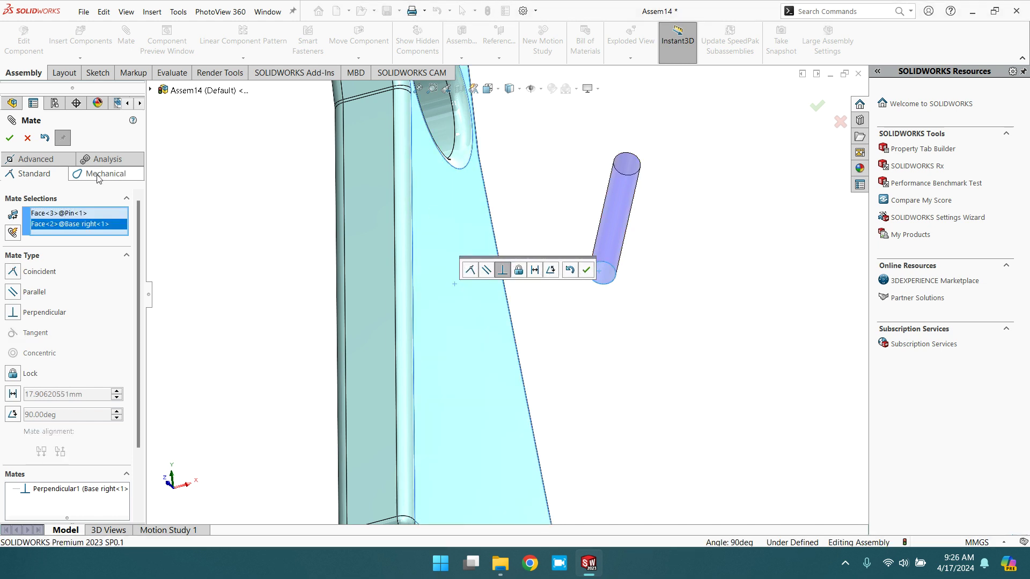
{"action": "left_click", "coordinate": [28, 138]}
{"action": "scroll", "coordinate": [472, 310], "scroll_direction": "up", "scroll_amount": 3}
{"action": "scroll", "coordinate": [472, 310], "scroll_direction": "down", "scroll_amount": 2}
{"action": "scroll", "coordinate": [474, 308], "scroll_direction": "up", "scroll_amount": 3}
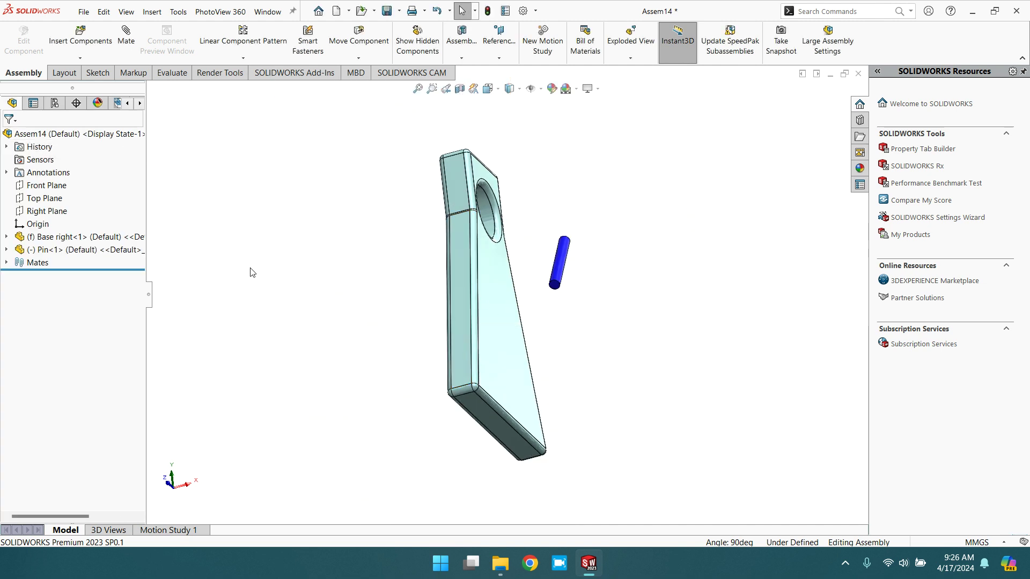
Step: Delete the Perpendicular1 mate from the Mates folder
{"action": "left_click", "coordinate": [7, 263]}
{"action": "left_click", "coordinate": [65, 275]}
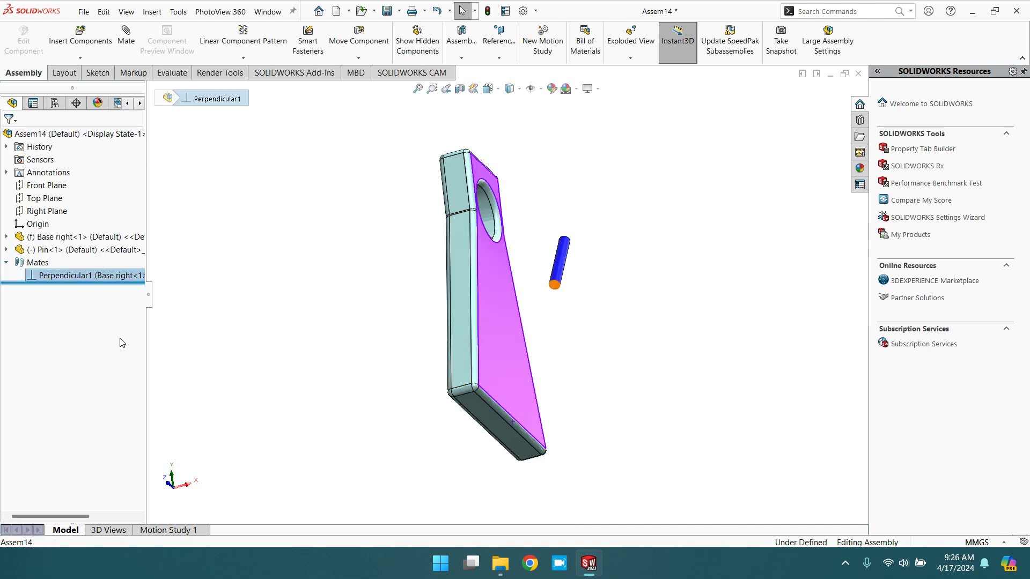
{"action": "key", "text": "Delete"}
{"action": "key", "text": "Return"}
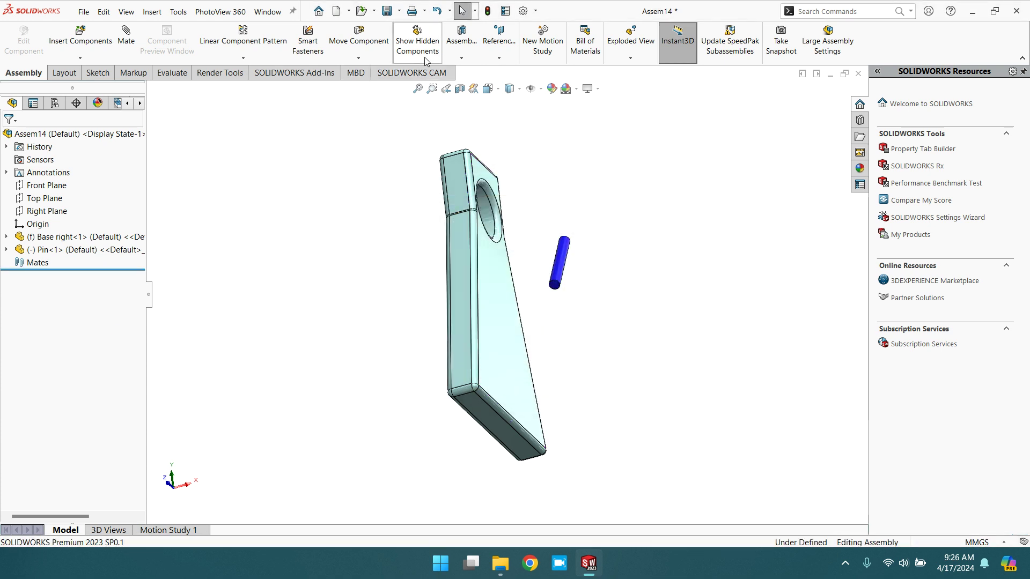
Step: Rotate the pin with Rotate Component so it lies horizontally
{"action": "left_click", "coordinate": [359, 58]}
{"action": "left_click", "coordinate": [378, 81]}
{"action": "left_click_drag", "start_coordinate": [557, 255], "coordinate": [642, 196]}
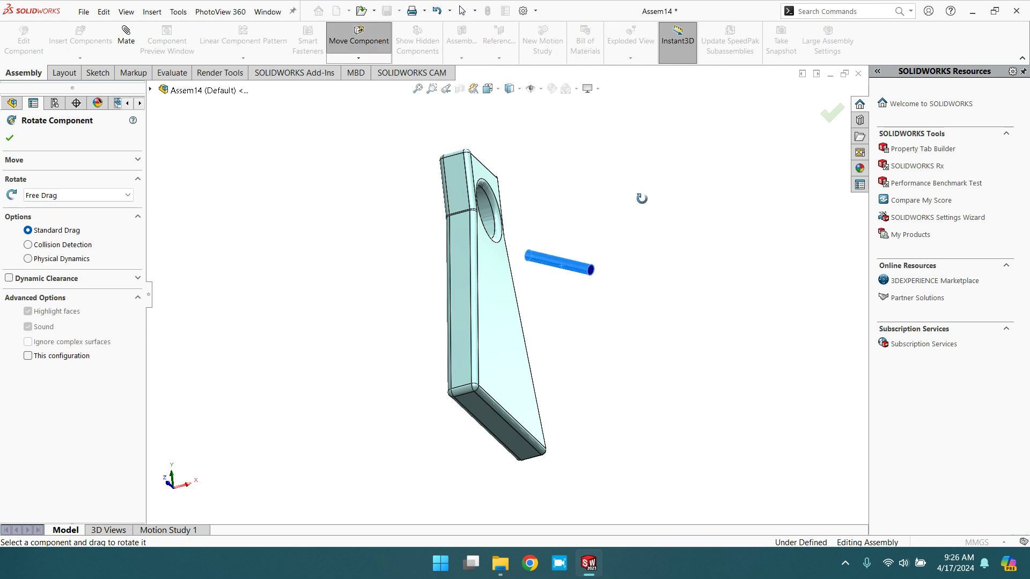
{"action": "left_click", "coordinate": [10, 139]}
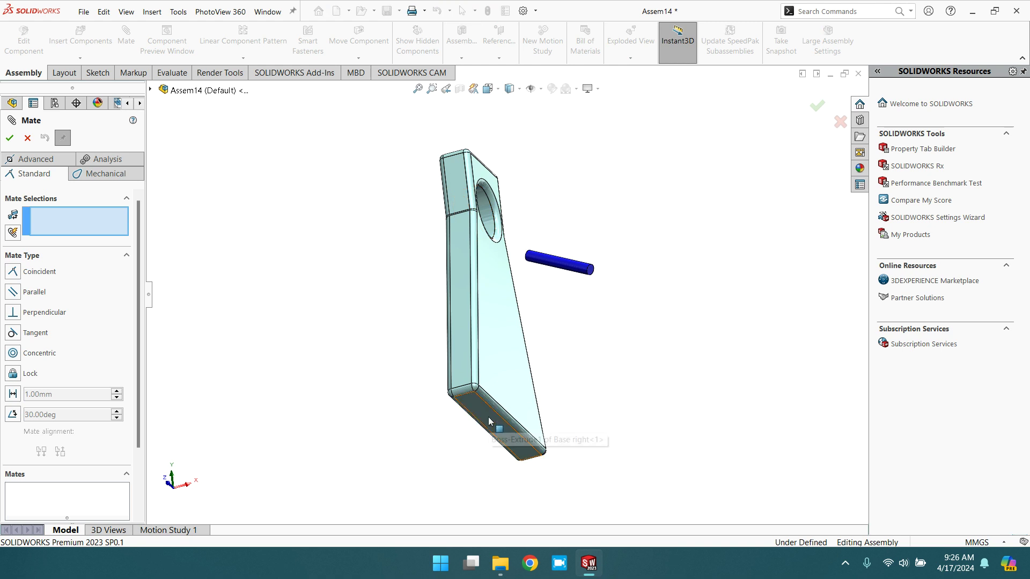
Step: Mate the pin's cylindrical surface to the hole's inner face as Perpendicular rather than Concentric
{"action": "scroll", "coordinate": [554, 287], "scroll_direction": "down", "scroll_amount": 2}
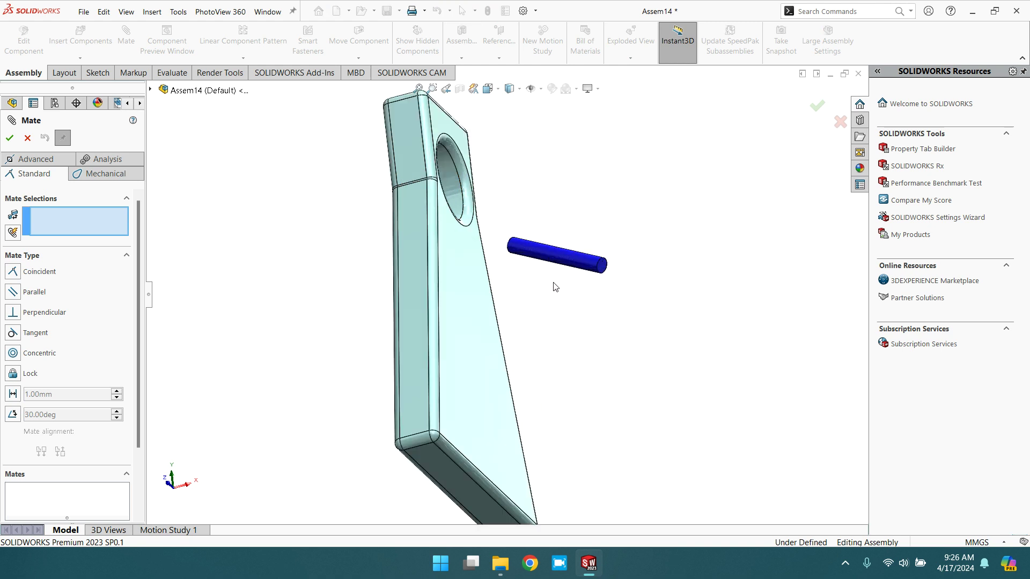
{"action": "left_click", "coordinate": [549, 259]}
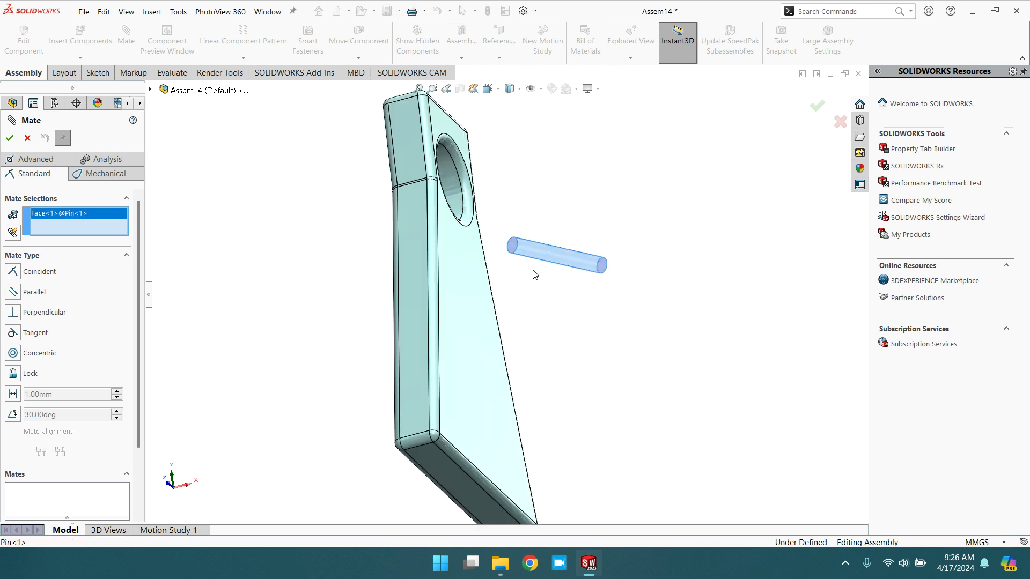
{"action": "left_click", "coordinate": [446, 174]}
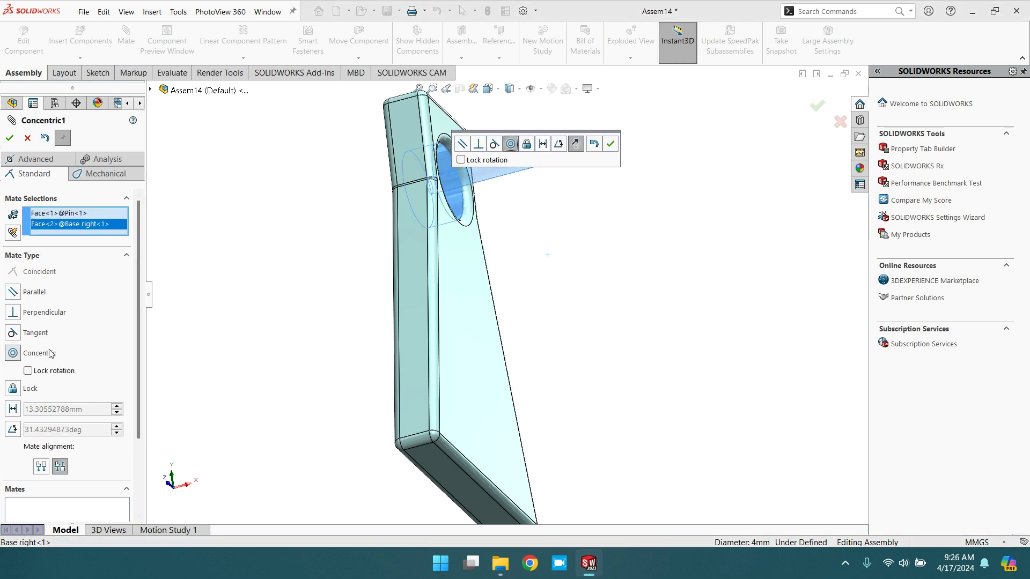
{"action": "left_click", "coordinate": [40, 312]}
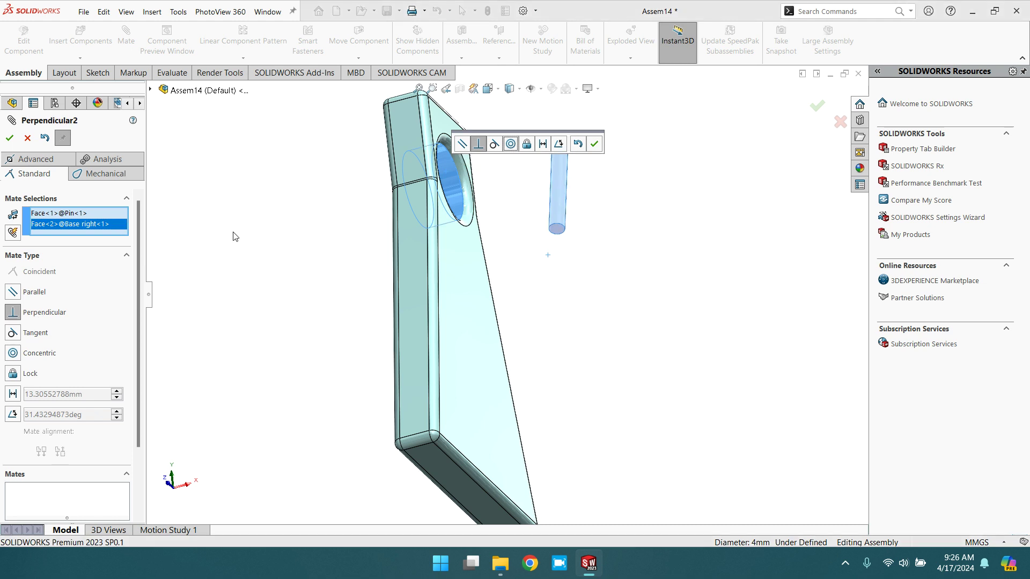
{"action": "left_click", "coordinate": [594, 146]}
Step: Close the mate tool, switch to the Front view, orbit, and select the hole face and the pin
{"action": "key", "text": "z"}
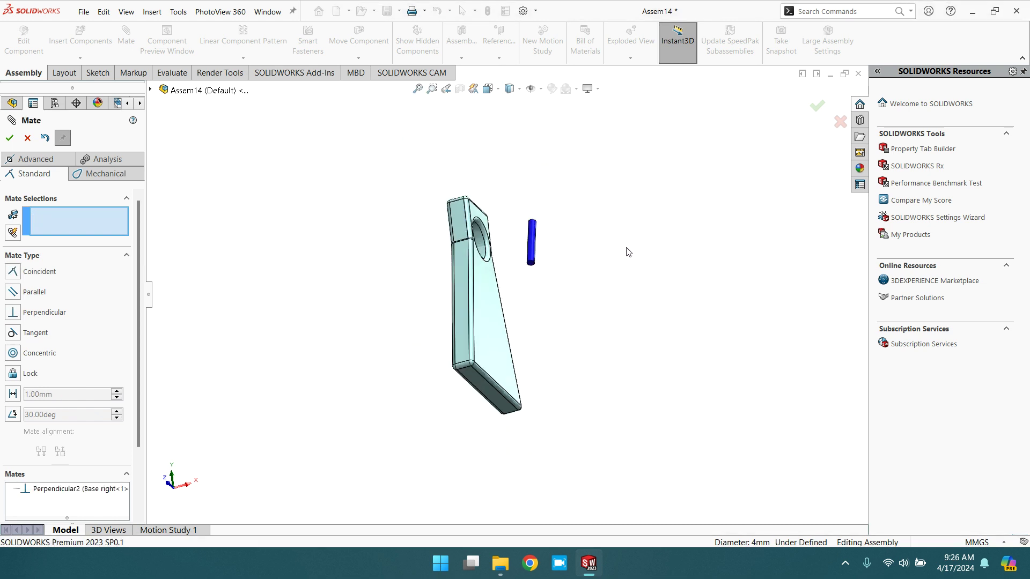
{"action": "left_click", "coordinate": [25, 139]}
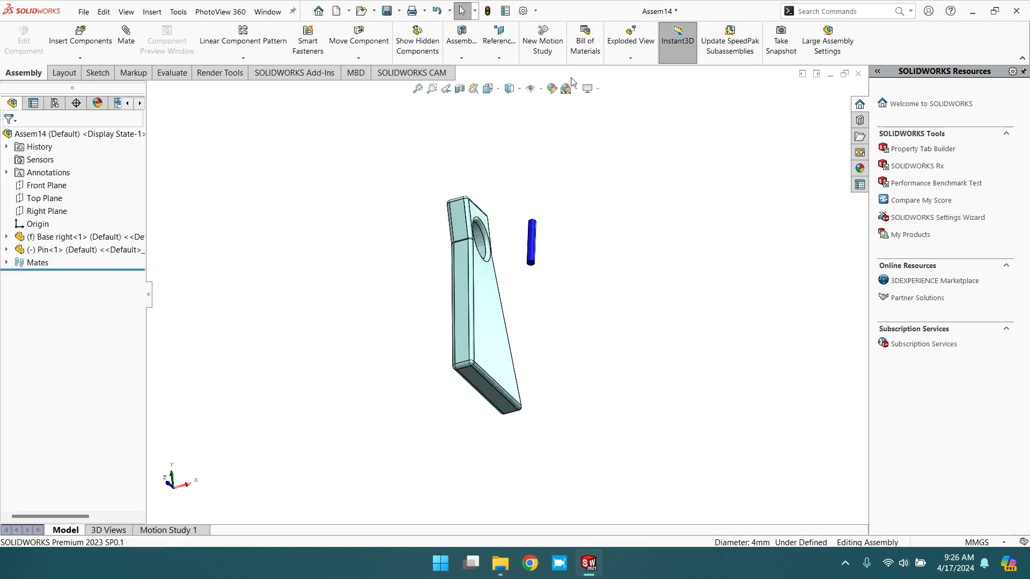
{"action": "left_click", "coordinate": [497, 91]}
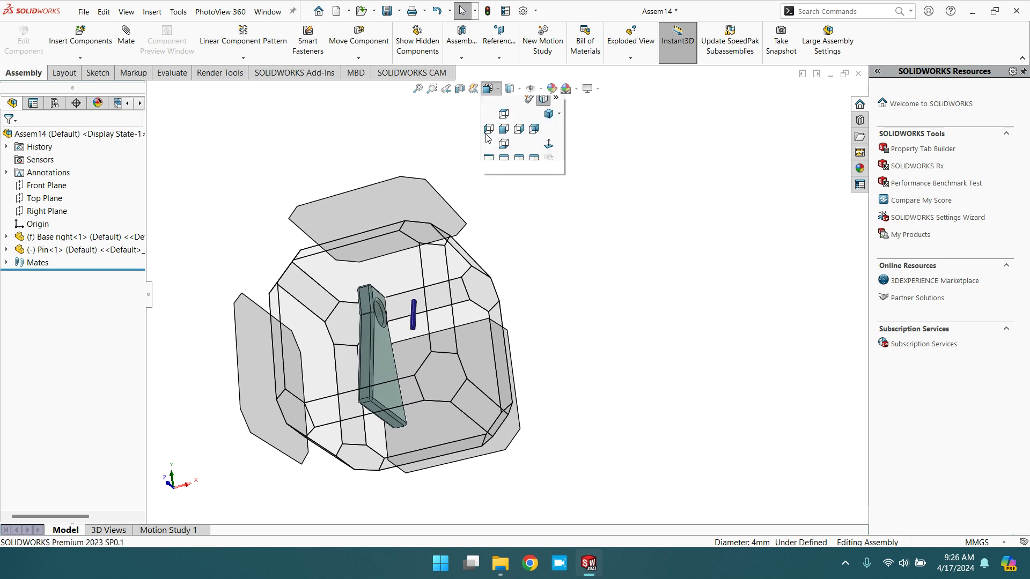
{"action": "left_click", "coordinate": [502, 138]}
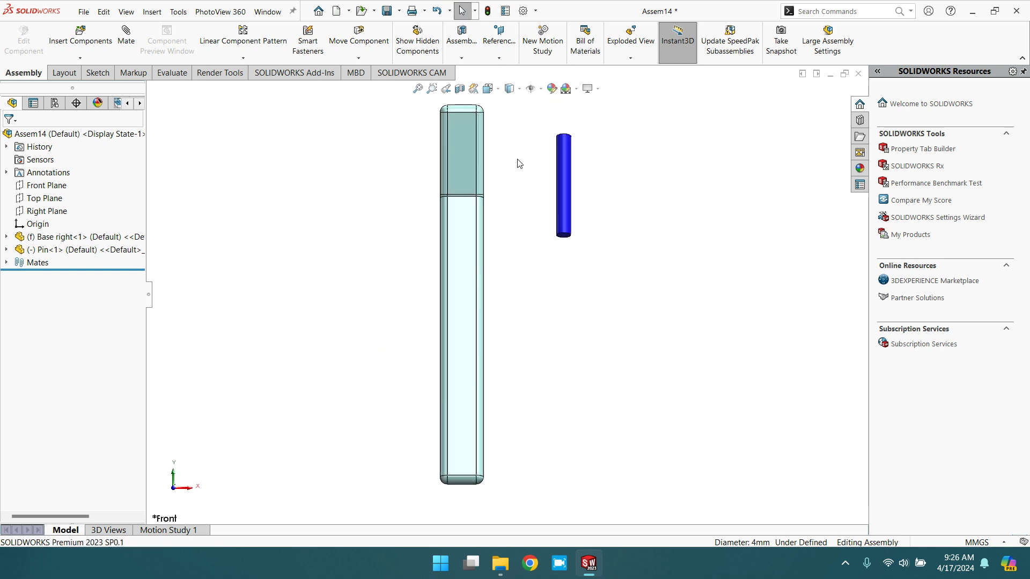
{"action": "middle_click_drag", "start_coordinate": [628, 283], "coordinate": [587, 283]}
{"action": "left_click", "coordinate": [474, 175]}
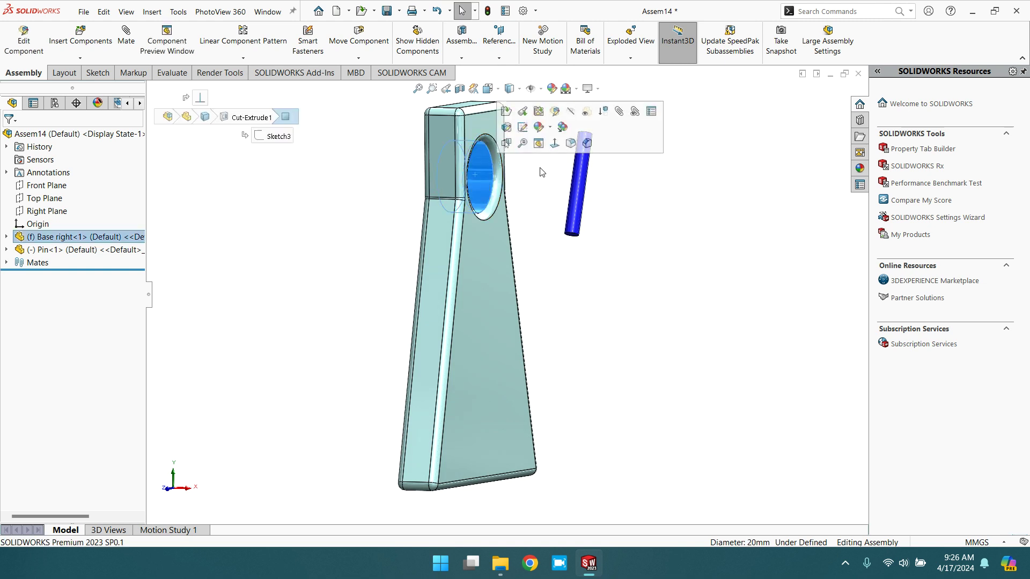
{"action": "left_click", "coordinate": [579, 178]}
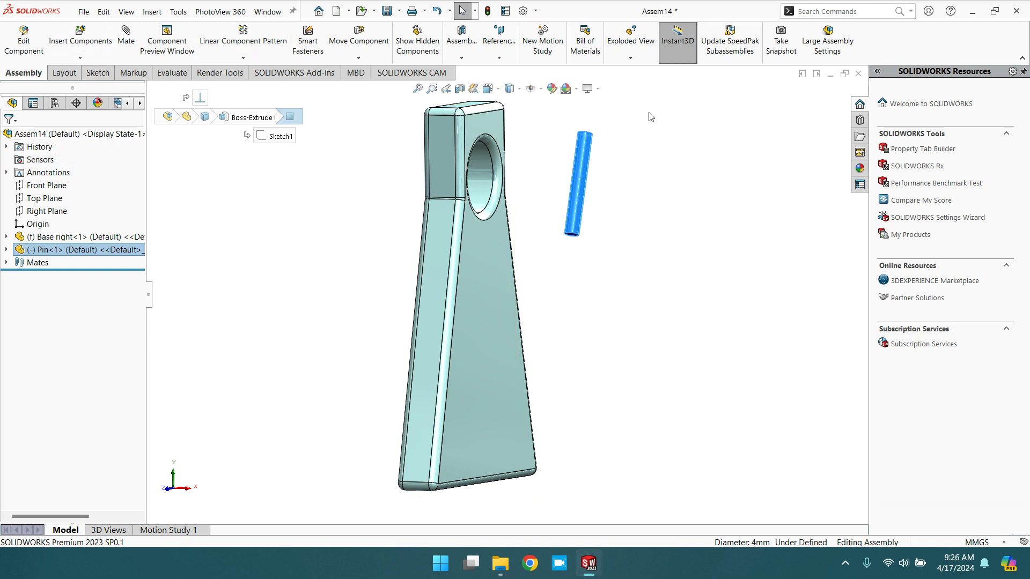
Step: Delete the Perpendicular2 mate
{"action": "left_click", "coordinate": [602, 177]}
{"action": "left_click", "coordinate": [7, 263]}
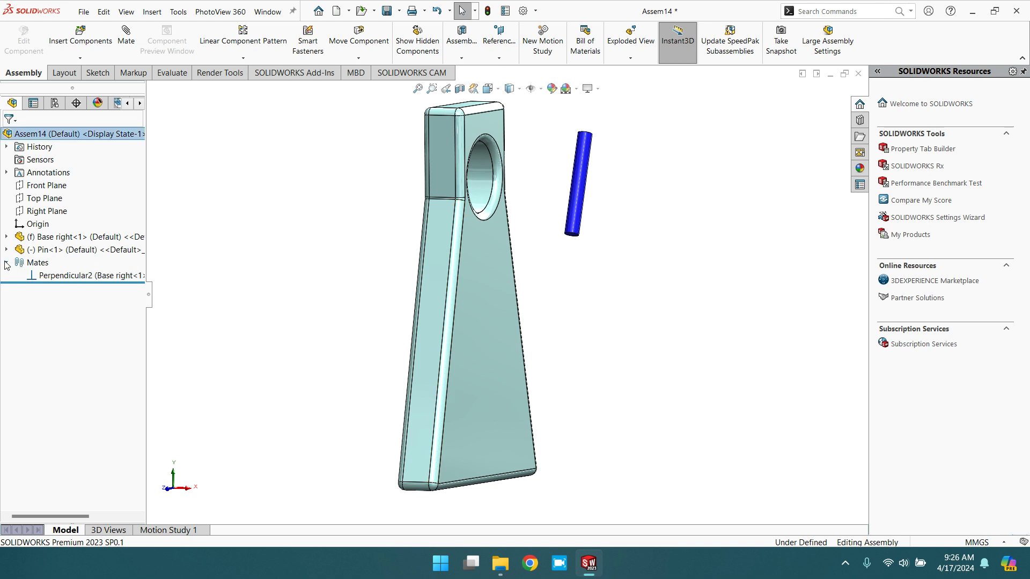
{"action": "left_click", "coordinate": [60, 276]}
{"action": "key", "text": "Delete"}
{"action": "key", "text": "Return"}
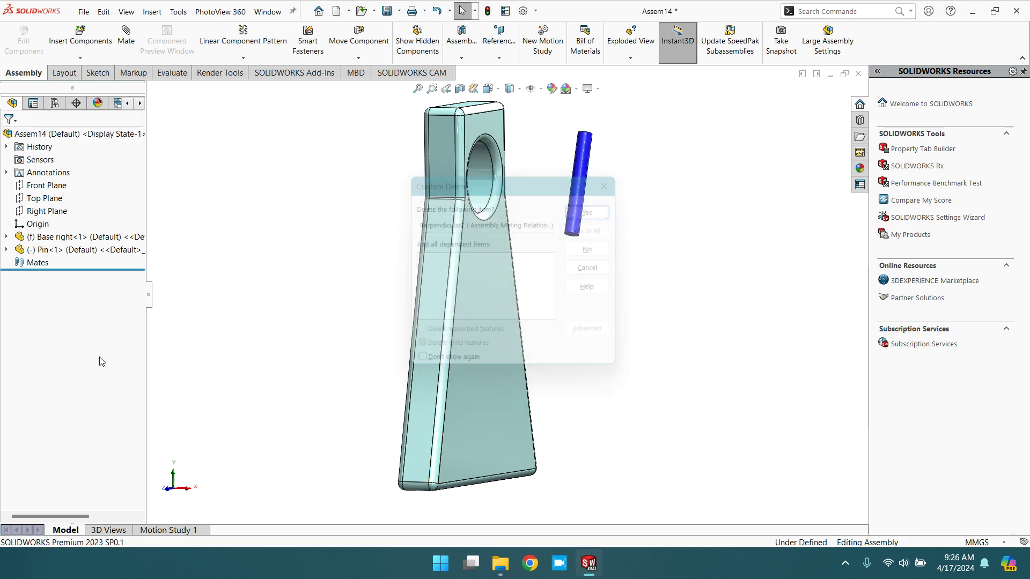
Step: Delete the pin and drag a copy of Base right to the right of the first
{"action": "left_click", "coordinate": [584, 181]}
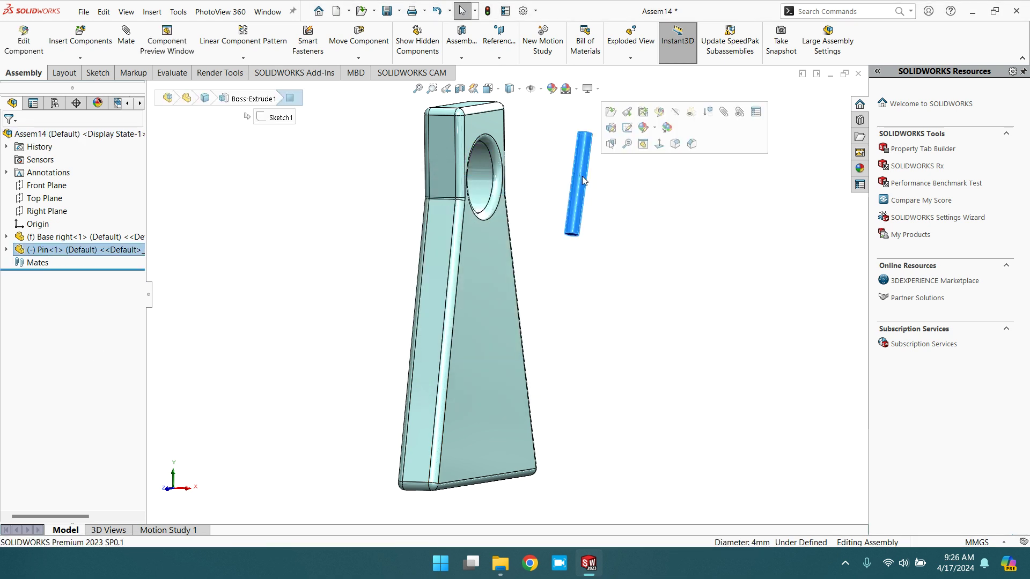
{"action": "key", "text": "Delete"}
{"action": "left_click", "coordinate": [589, 208]}
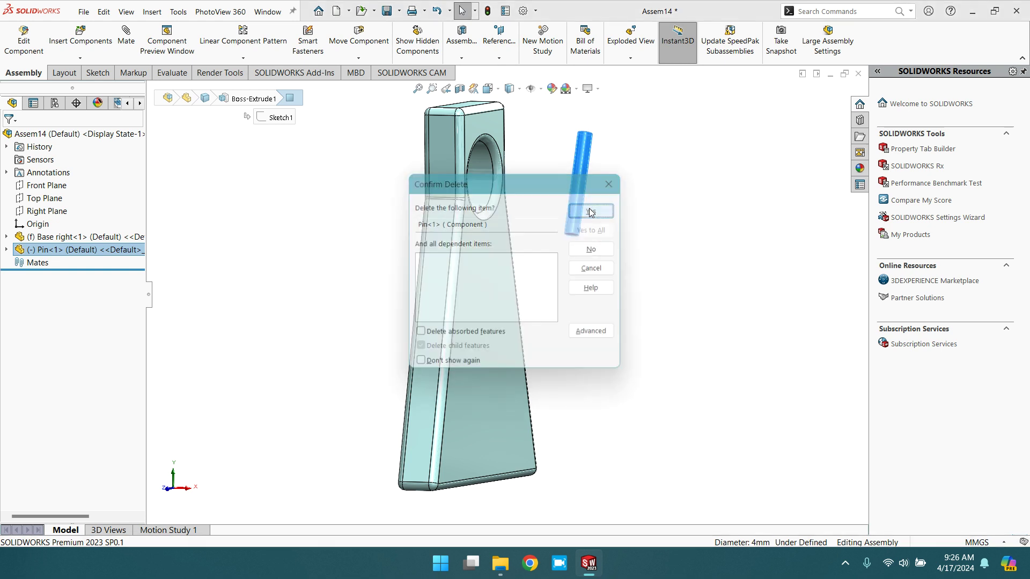
{"action": "left_click_drag", "start_coordinate": [463, 307], "coordinate": [611, 298], "text": "ctrl"}
Step: Add a Perpendicular3 mate between the left bracket's large face and the right bracket's edge face
{"action": "left_click", "coordinate": [778, 296]}
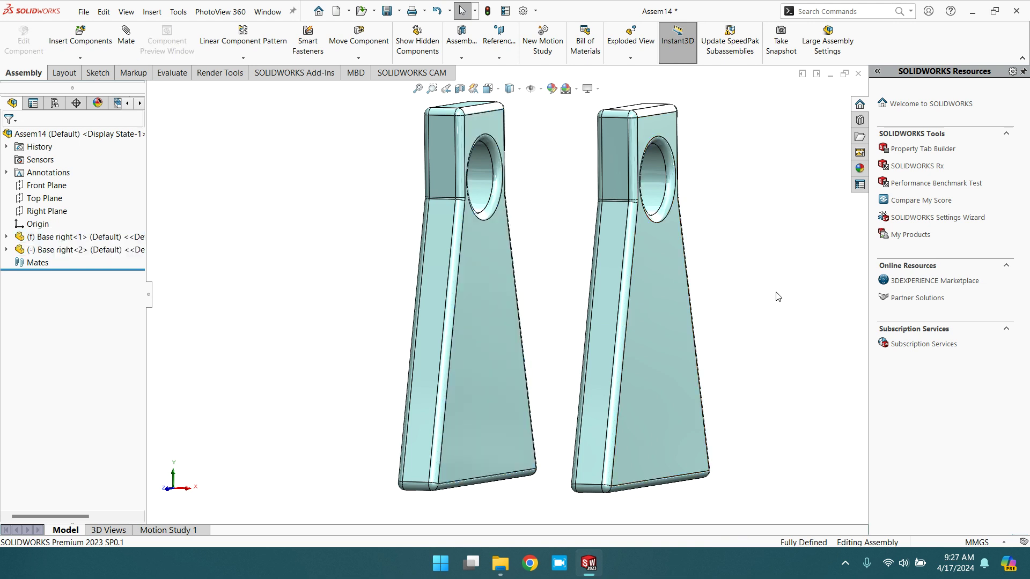
{"action": "key", "text": "f"}
{"action": "left_click", "coordinate": [128, 43]}
{"action": "left_click", "coordinate": [34, 314]}
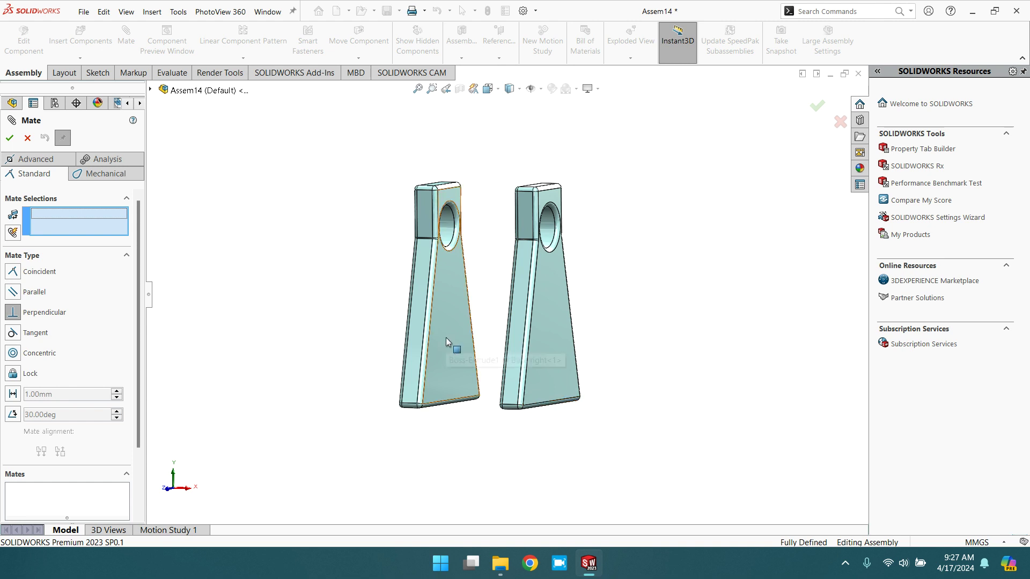
{"action": "left_click", "coordinate": [446, 337]}
{"action": "middle_click_drag", "start_coordinate": [609, 444], "coordinate": [568, 372]}
{"action": "left_click", "coordinate": [538, 385]}
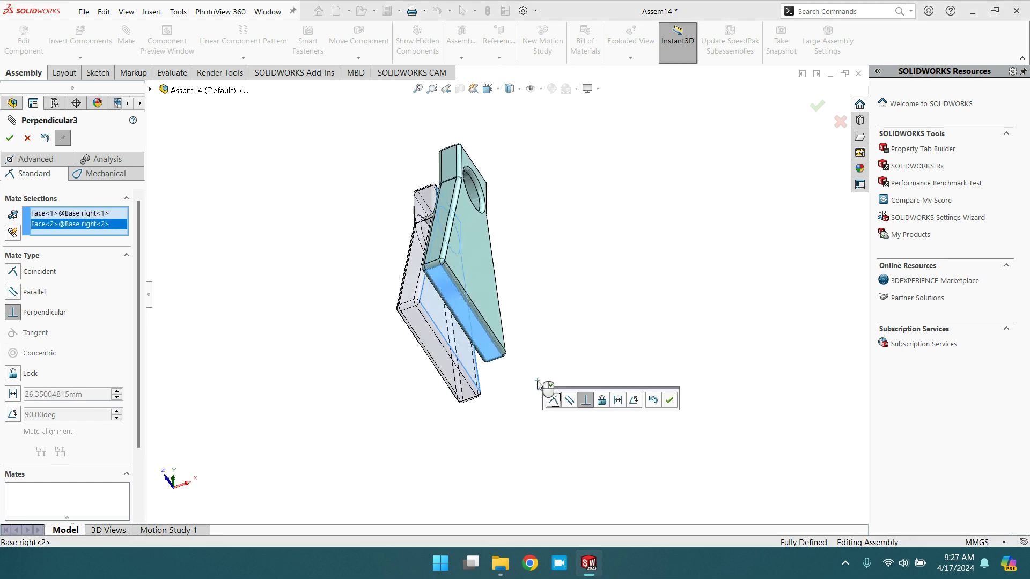
{"action": "left_click", "coordinate": [669, 401]}
Step: Drag the right bracket away, close the mate tool, and select Perpendicular3 in the tree
{"action": "left_click_drag", "start_coordinate": [471, 243], "coordinate": [611, 262]}
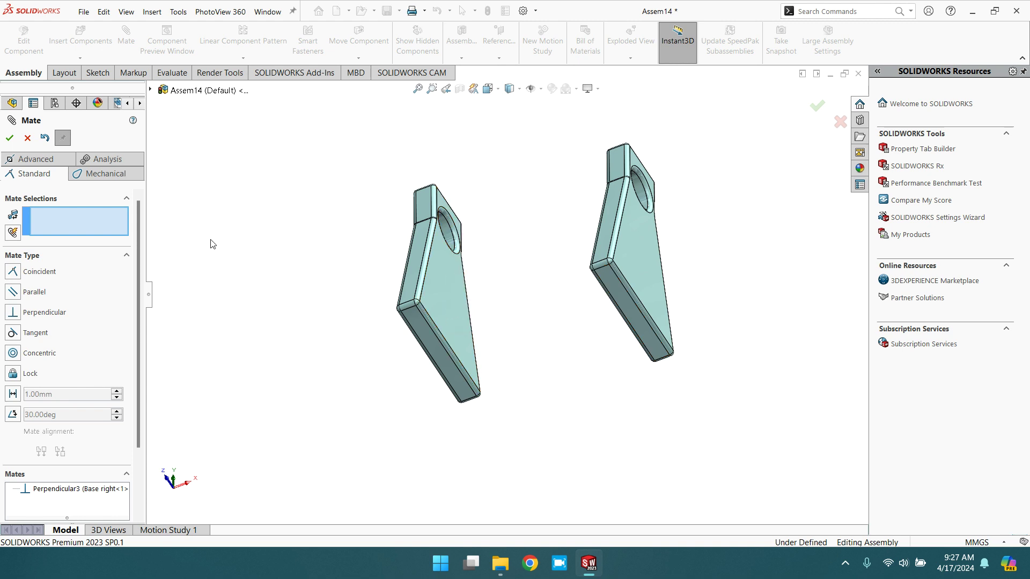
{"action": "left_click", "coordinate": [9, 139]}
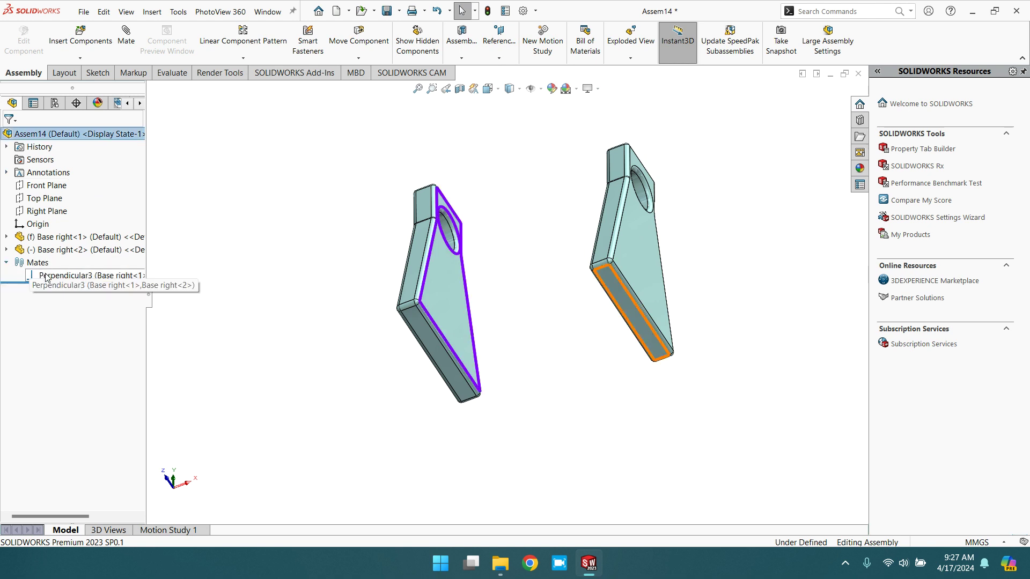
{"action": "left_click", "coordinate": [46, 276]}
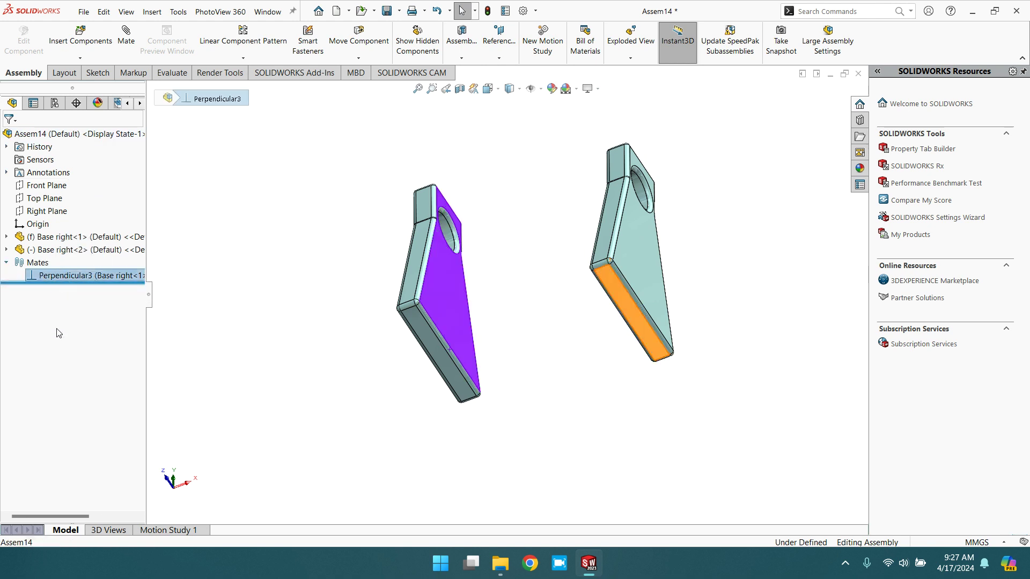
Step: Replace Perpendicular3 with a Perpendicular4 mate between the two brackets' hole faces
{"action": "key", "text": "Delete"}
{"action": "key", "text": "Return"}
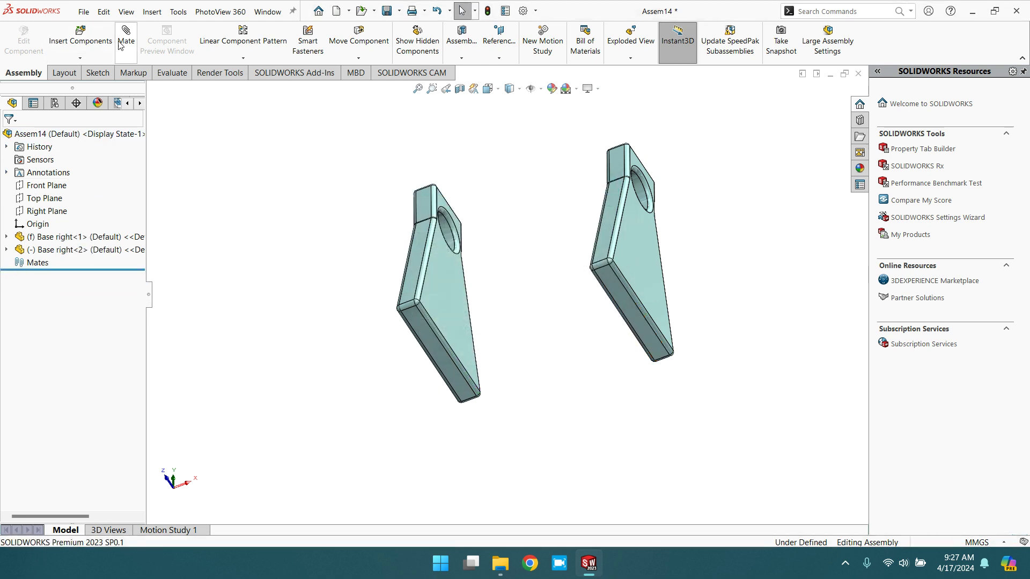
{"action": "left_click", "coordinate": [125, 41]}
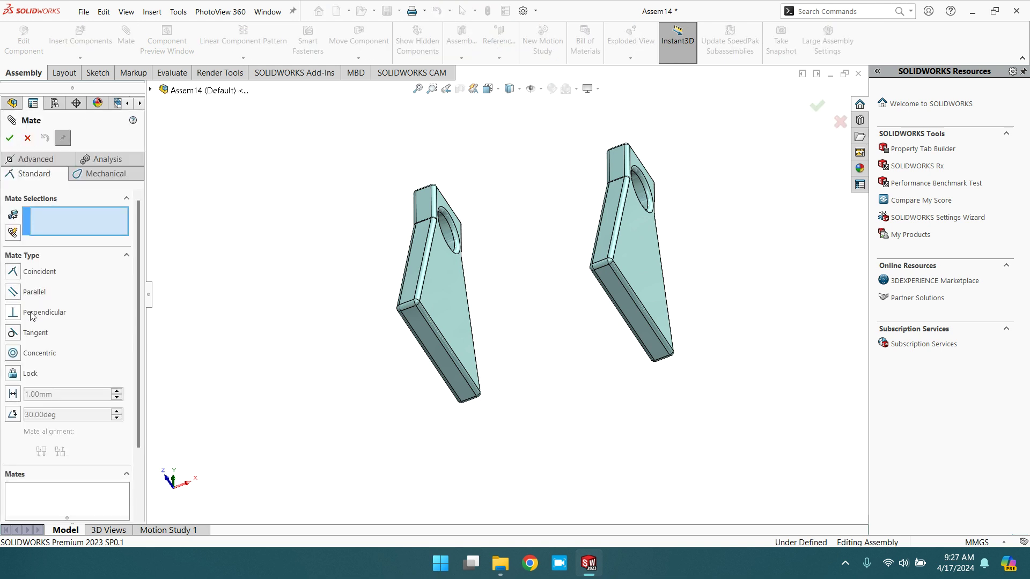
{"action": "left_click", "coordinate": [30, 315]}
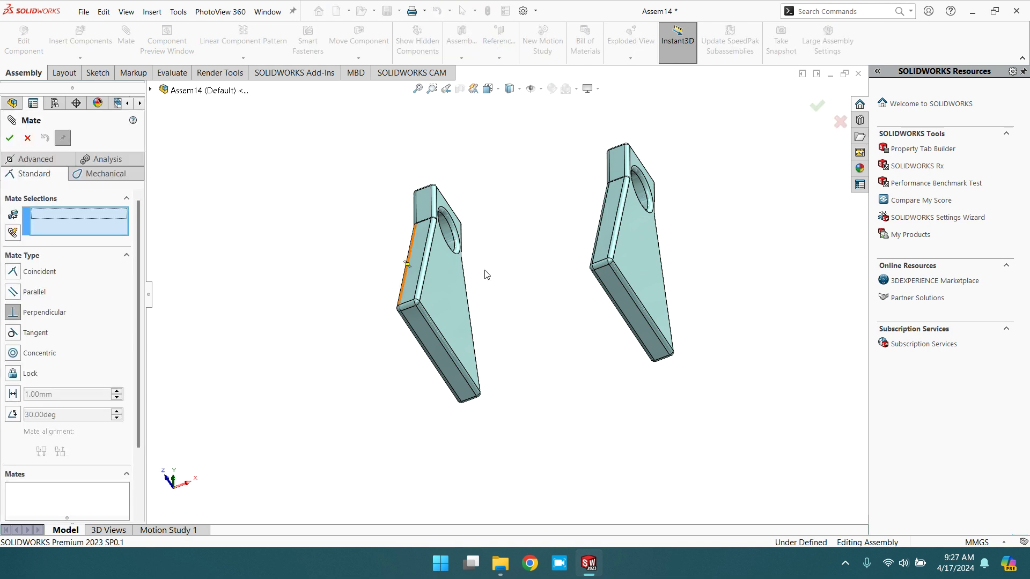
{"action": "left_click", "coordinate": [450, 232]}
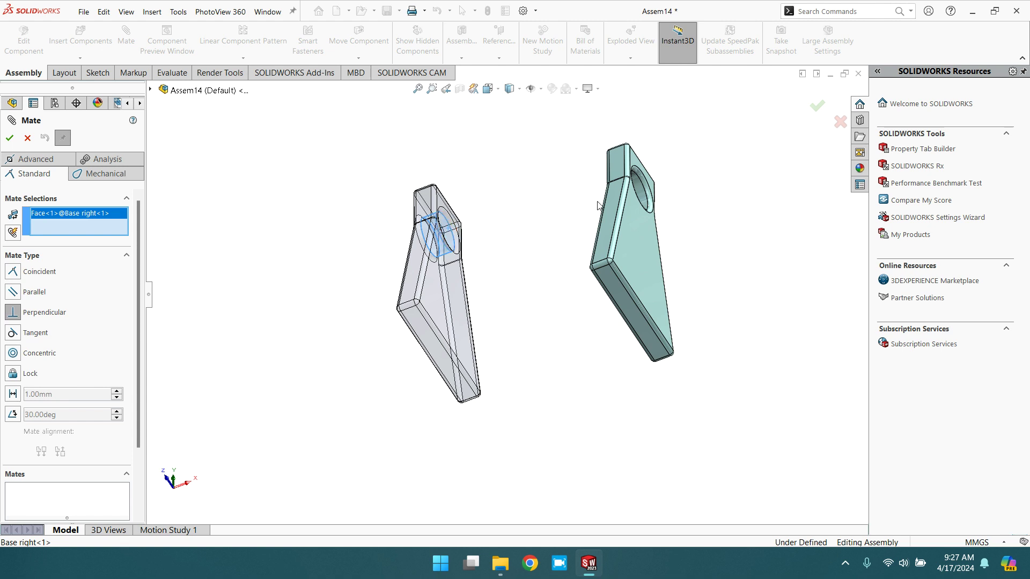
{"action": "left_click", "coordinate": [642, 194]}
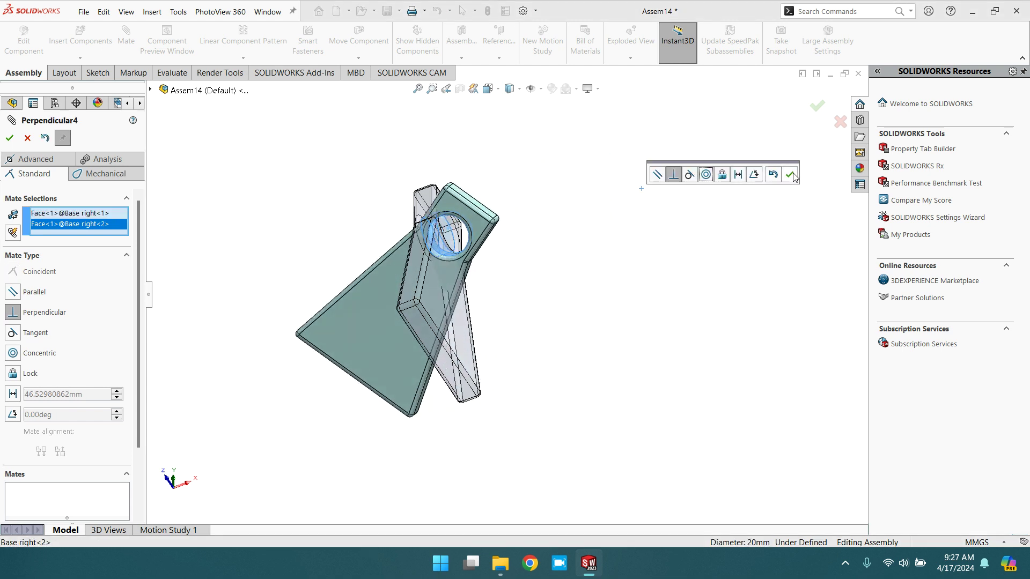
{"action": "left_click", "coordinate": [790, 175]}
Step: Pull the second bracket out of the overlap, reorient the view, and exit mating
{"action": "scroll", "coordinate": [569, 258], "scroll_direction": "up", "scroll_amount": 2}
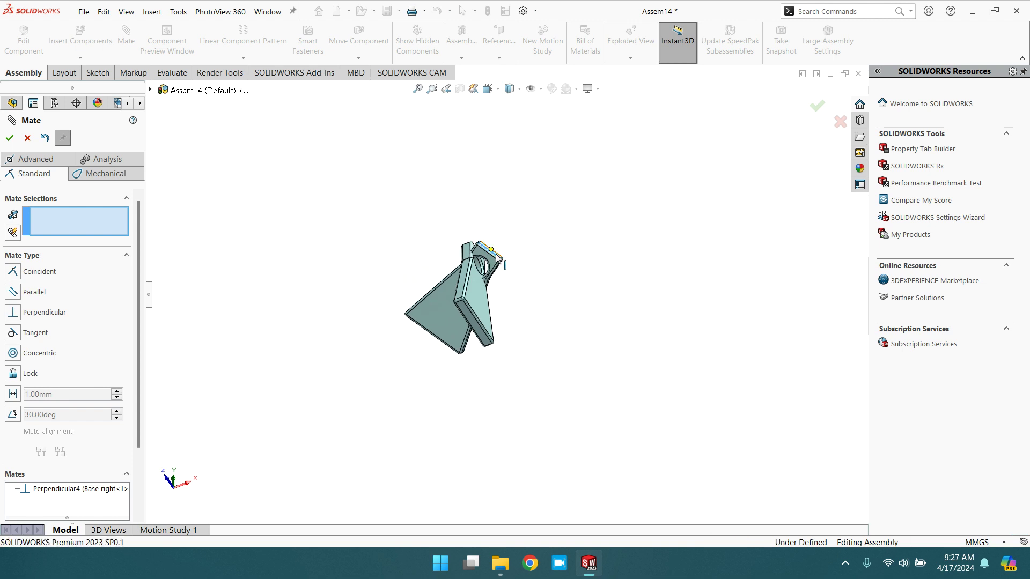
{"action": "left_click_drag", "start_coordinate": [493, 256], "coordinate": [601, 259]}
{"action": "middle_click_drag", "start_coordinate": [649, 263], "coordinate": [508, 327]}
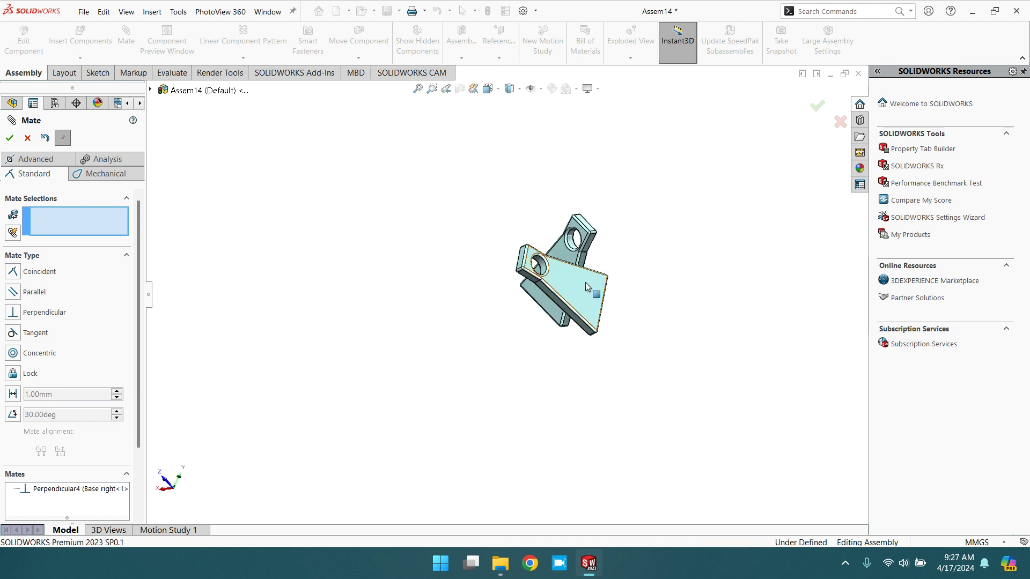
{"action": "key", "text": "Escape"}
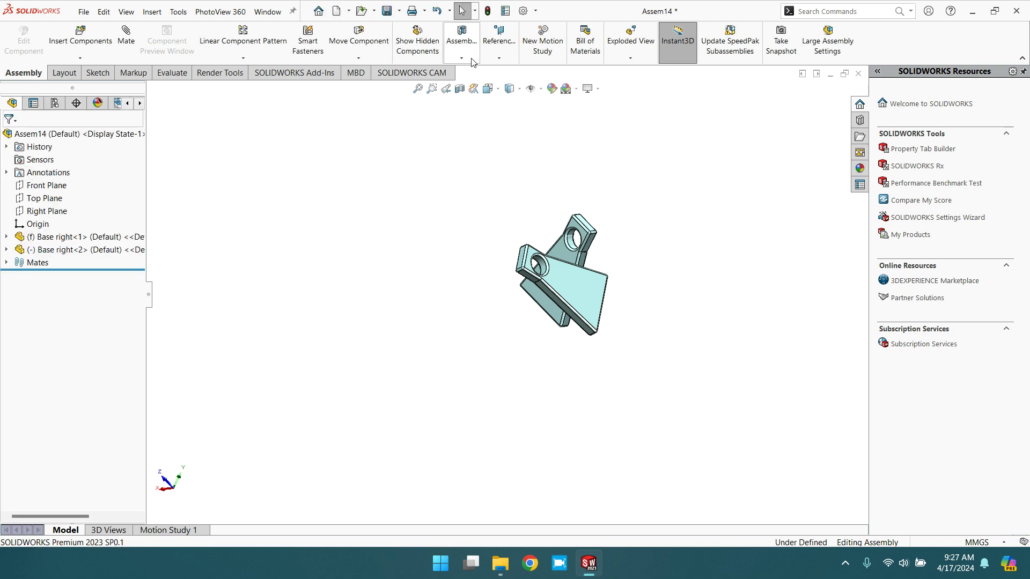
{"action": "left_click", "coordinate": [487, 88]}
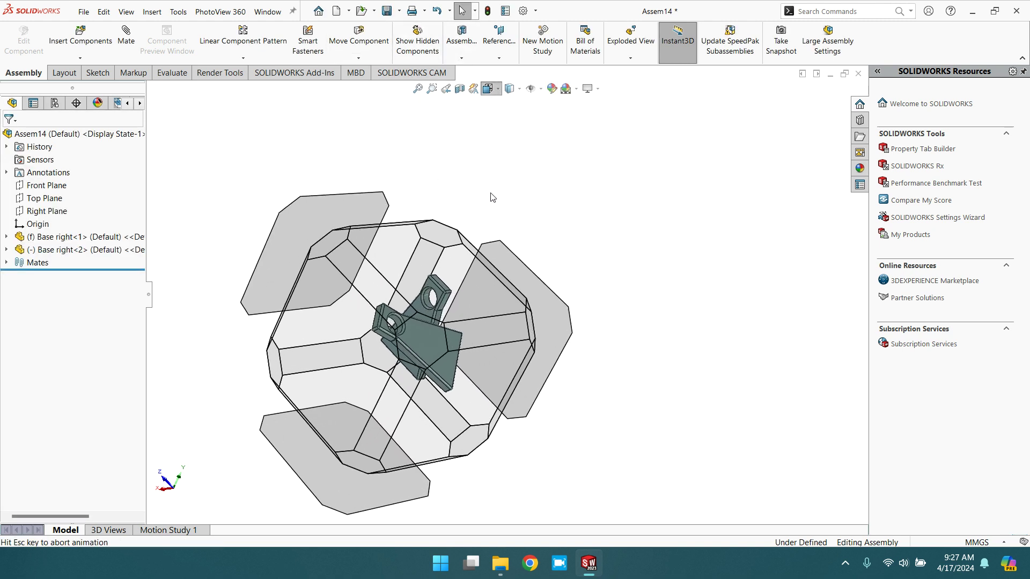
{"action": "left_click", "coordinate": [504, 136]}
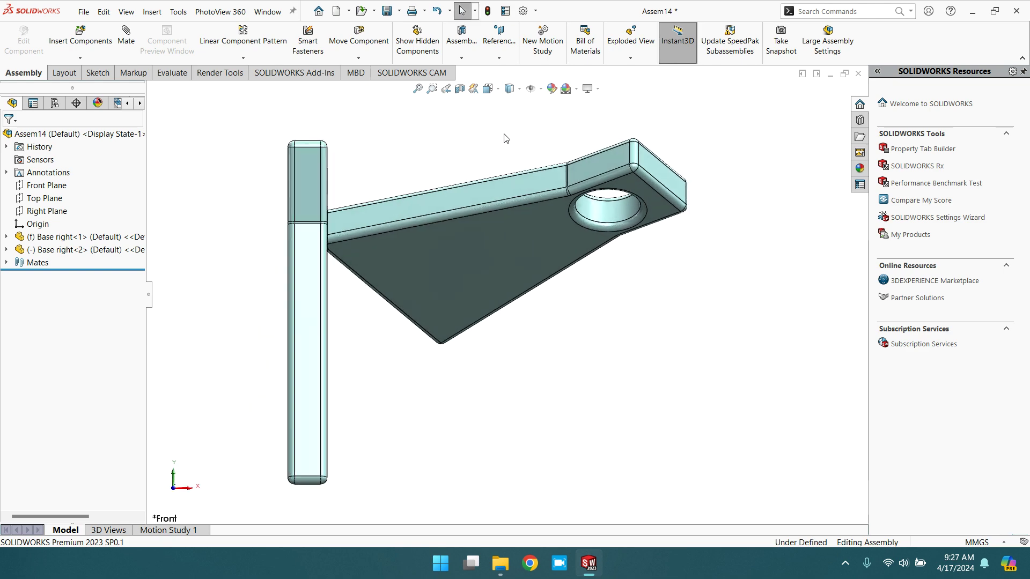
{"action": "left_click", "coordinate": [489, 89]}
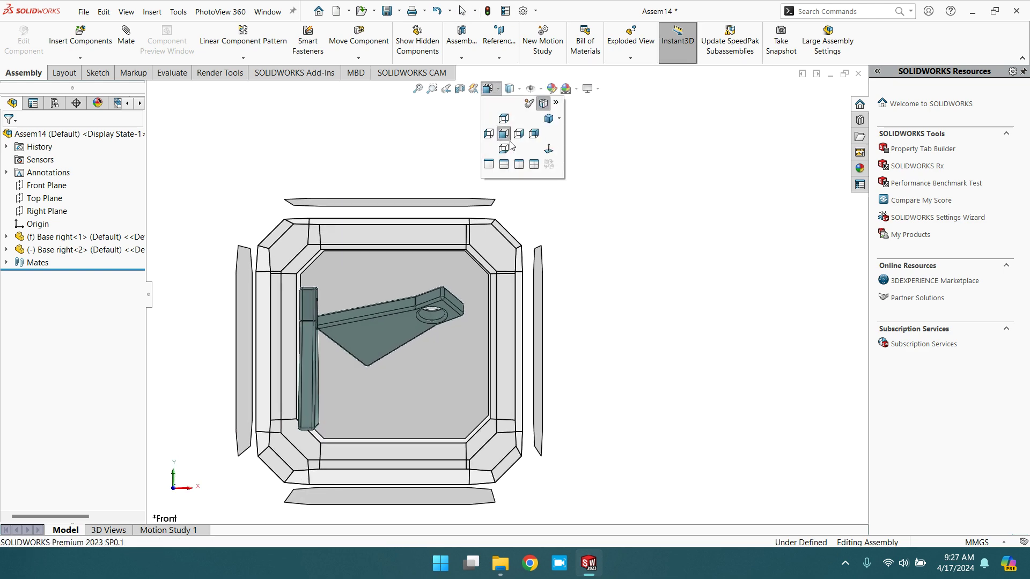
{"action": "left_click", "coordinate": [503, 137]}
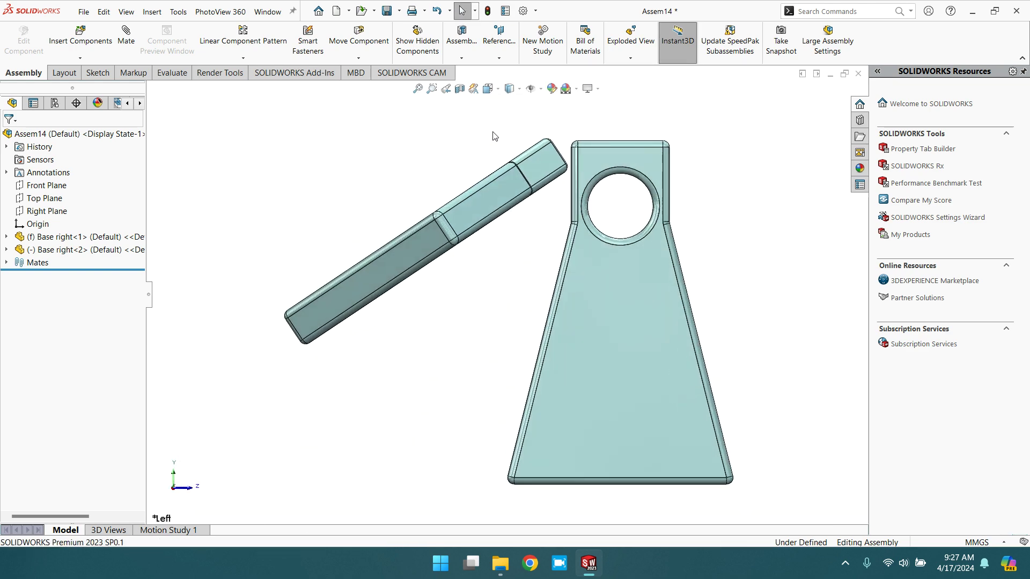
{"action": "middle_click_drag", "start_coordinate": [533, 227], "coordinate": [483, 381]}
{"action": "scroll", "coordinate": [436, 386], "scroll_direction": "up", "scroll_amount": 3}
Step: Drag Base right<2> lower beside the fixed bracket, then begin a new mate between them
{"action": "left_click", "coordinate": [435, 386]}
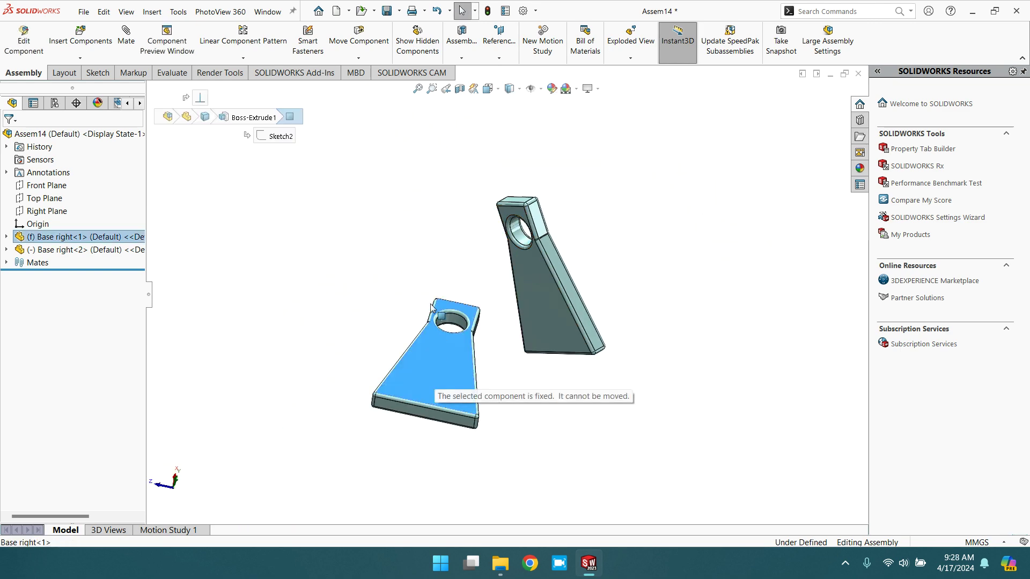
{"action": "key", "text": "Escape"}
{"action": "left_click_drag", "start_coordinate": [543, 296], "coordinate": [555, 424]}
{"action": "left_click", "coordinate": [293, 197]}
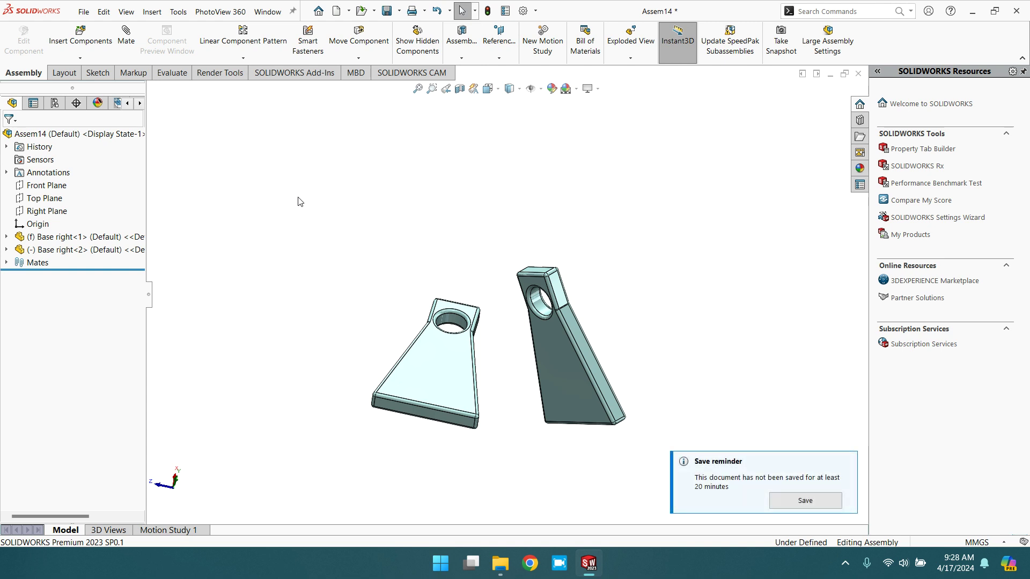
{"action": "left_click", "coordinate": [126, 36]}
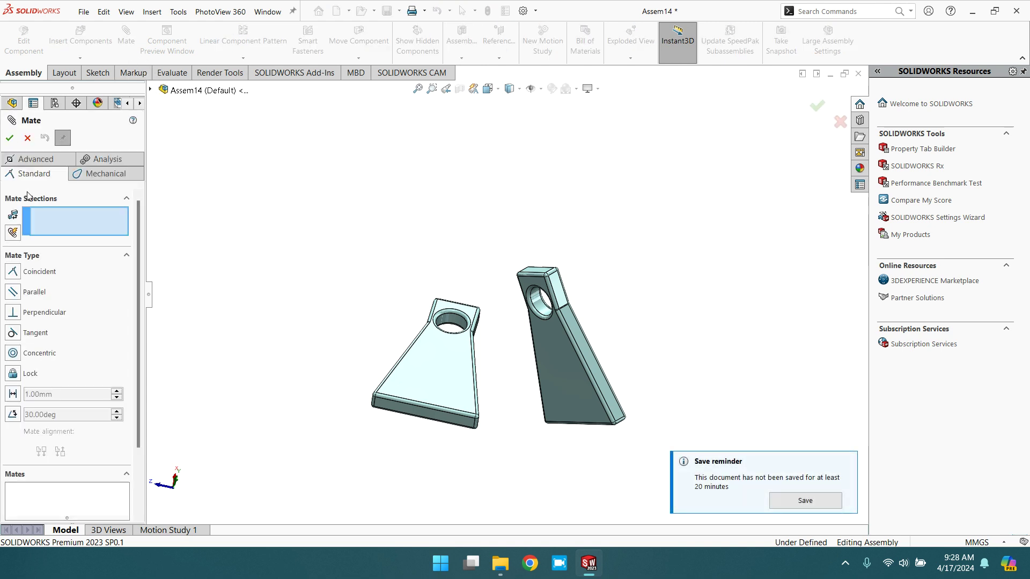